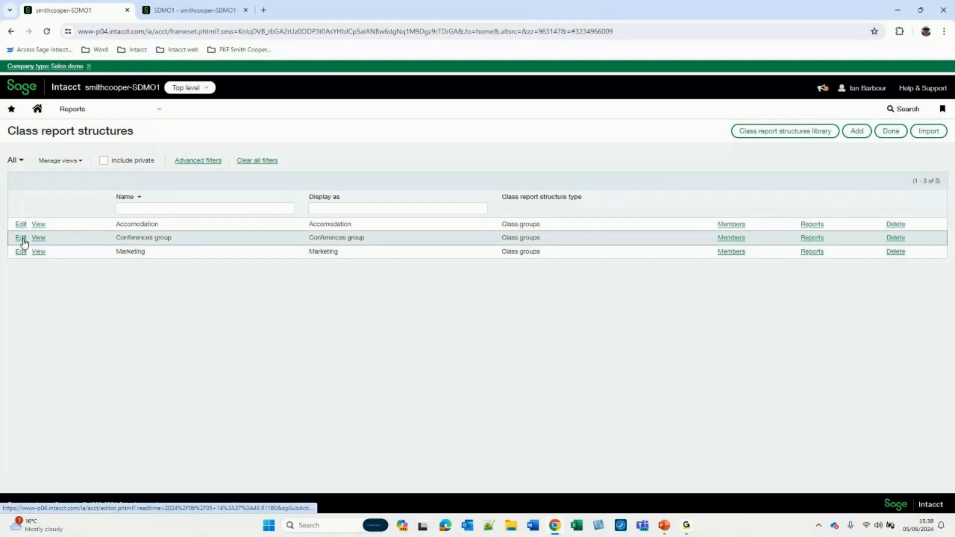
Add the Accomodation and Marketing class groups to the Conferences group class report structure, save it, and view its members.
click(21, 238)
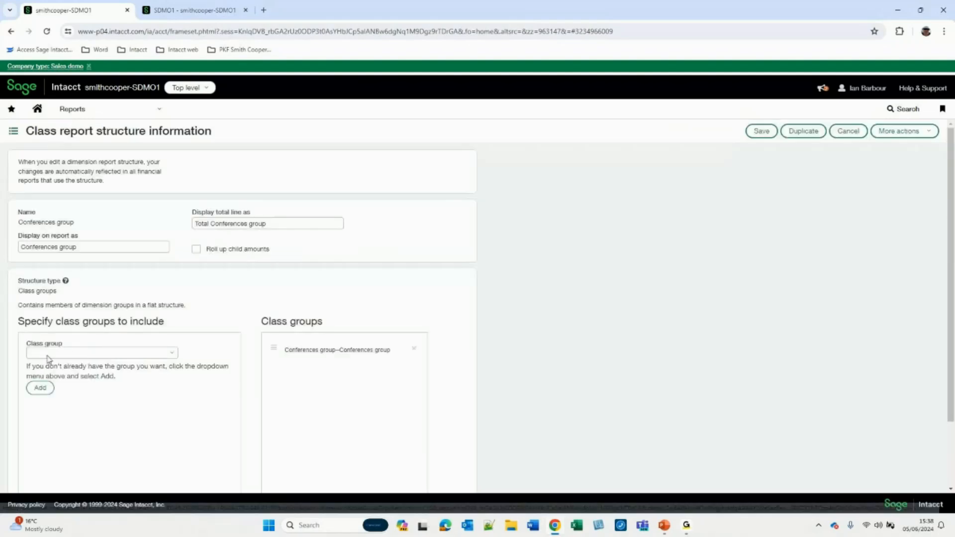
click(165, 355)
click(74, 383)
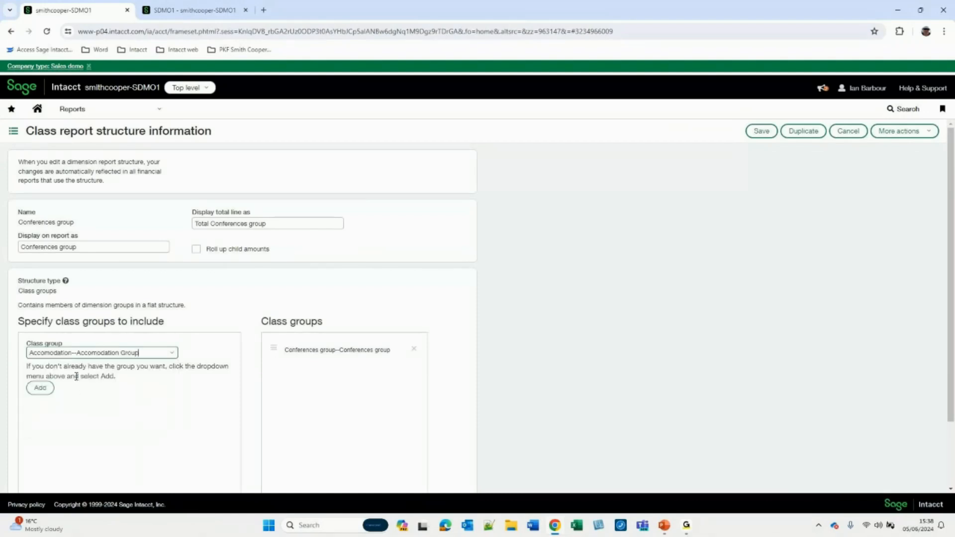
click(40, 387)
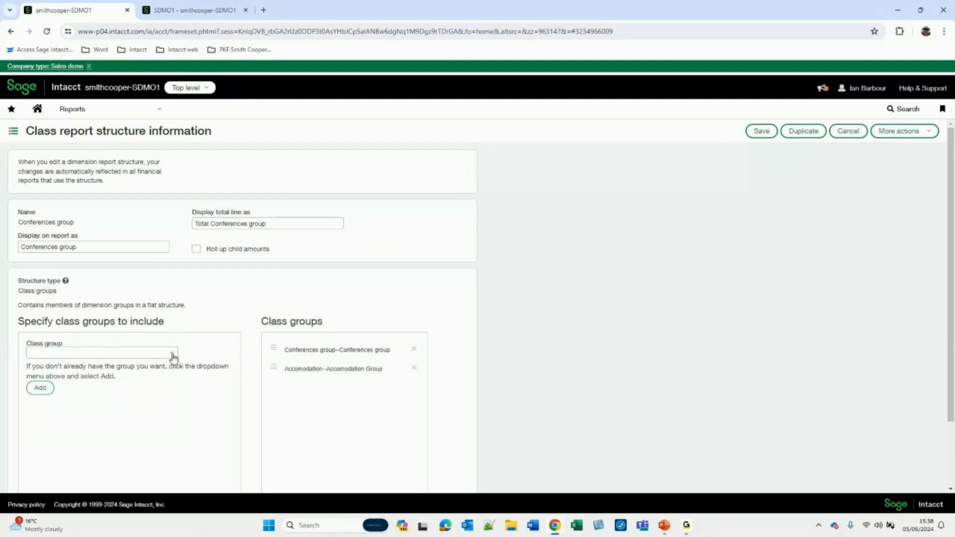
click(167, 356)
click(76, 413)
click(40, 388)
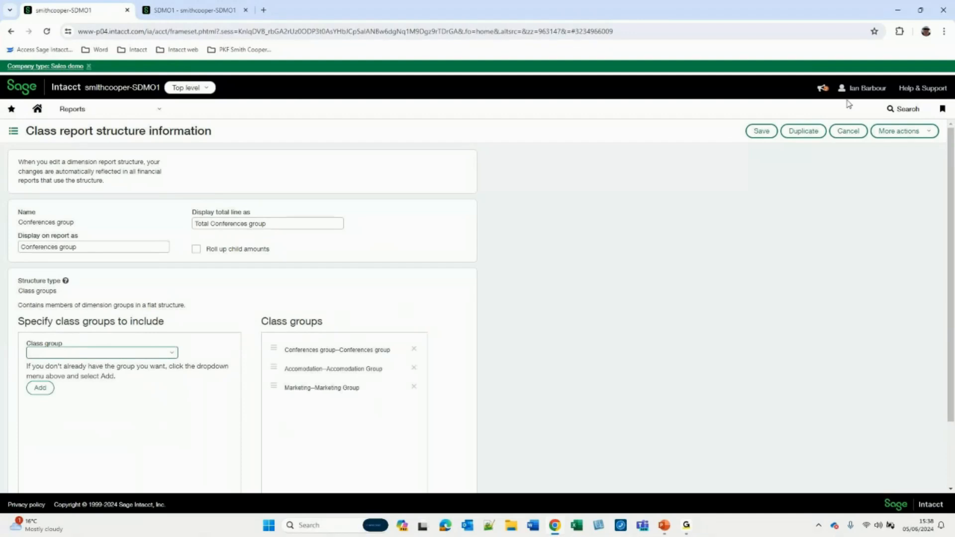
click(759, 134)
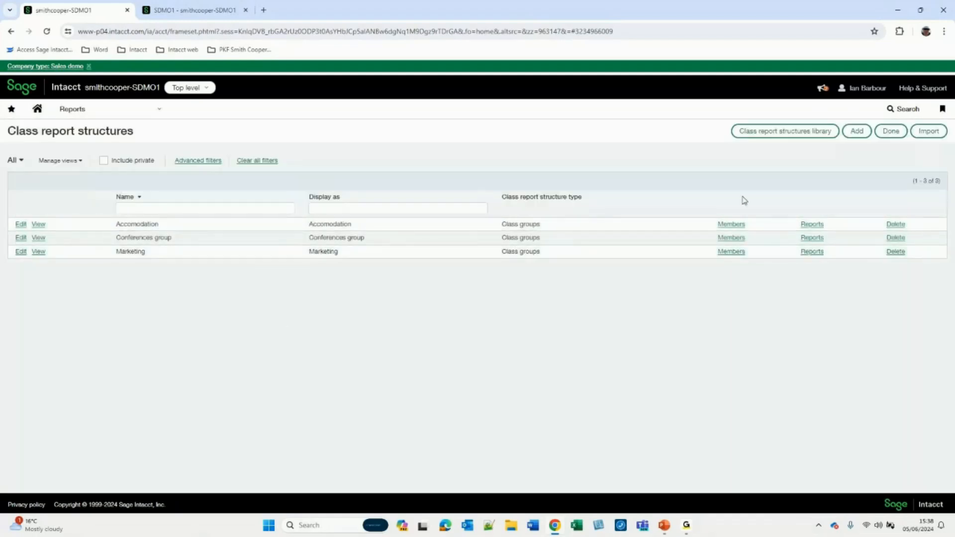
click(728, 239)
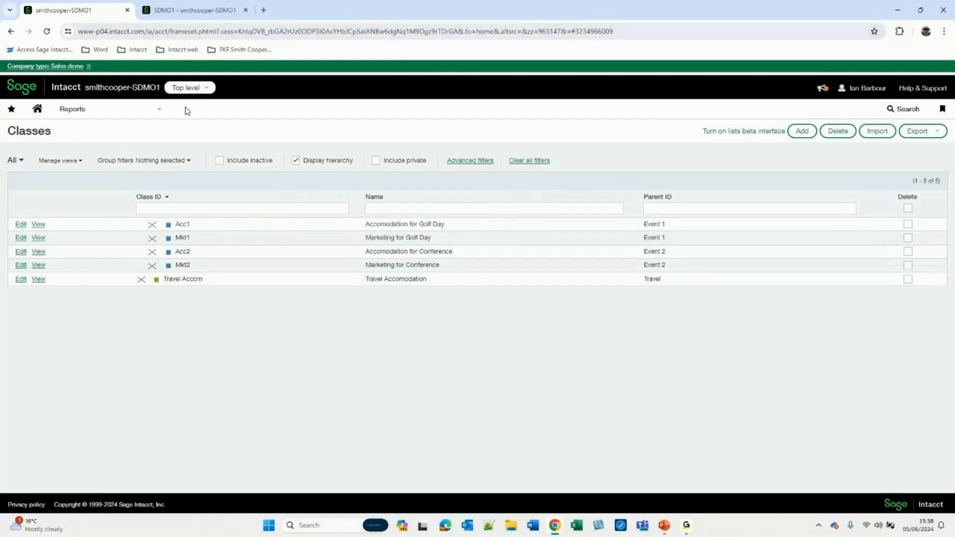
Open the list of financial reports.
click(81, 113)
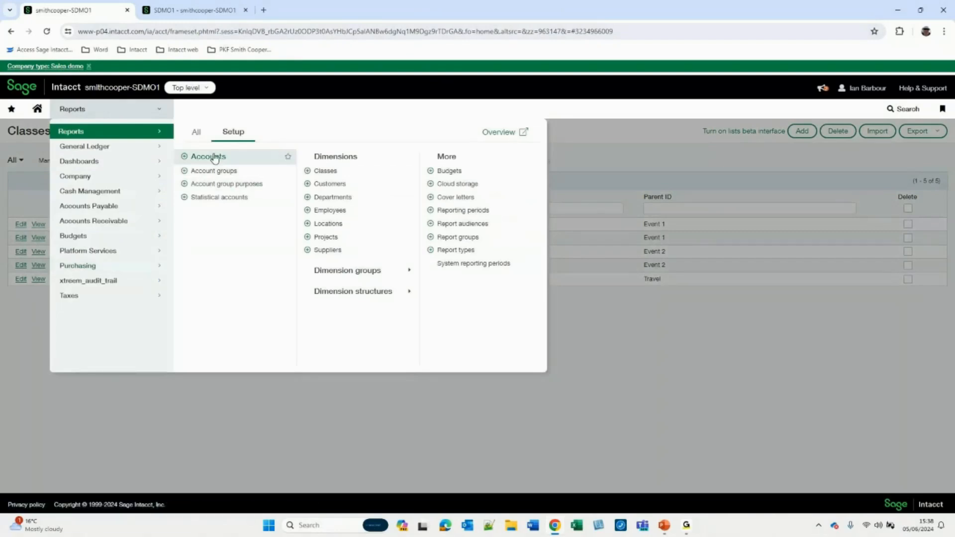
click(196, 134)
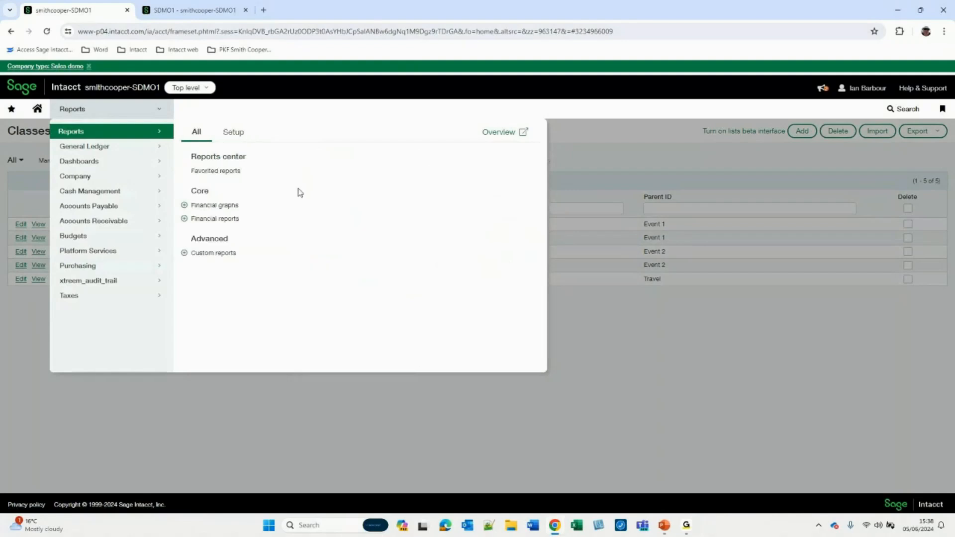
click(213, 219)
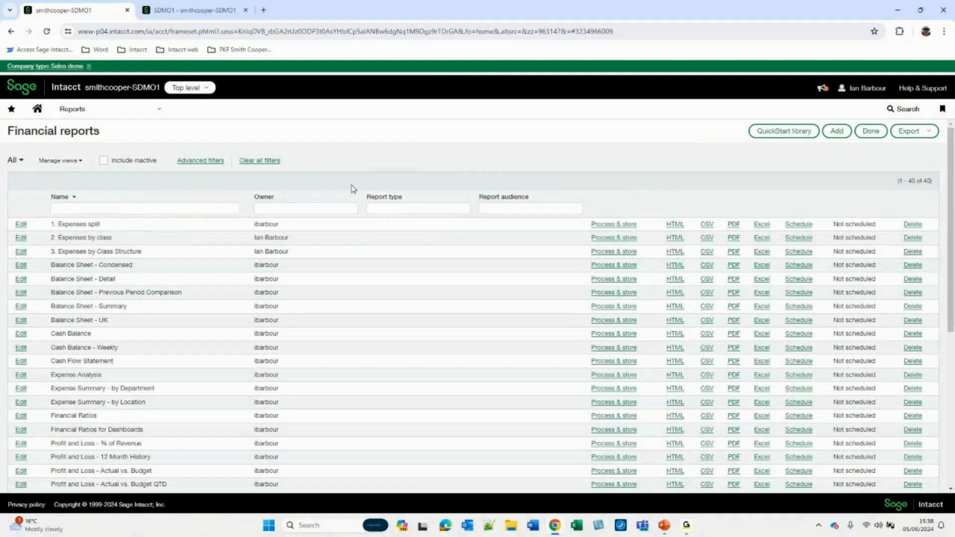
Start a new financial report to compare the Accounts and Dimensions report structures, and cancel it without saving.
click(837, 132)
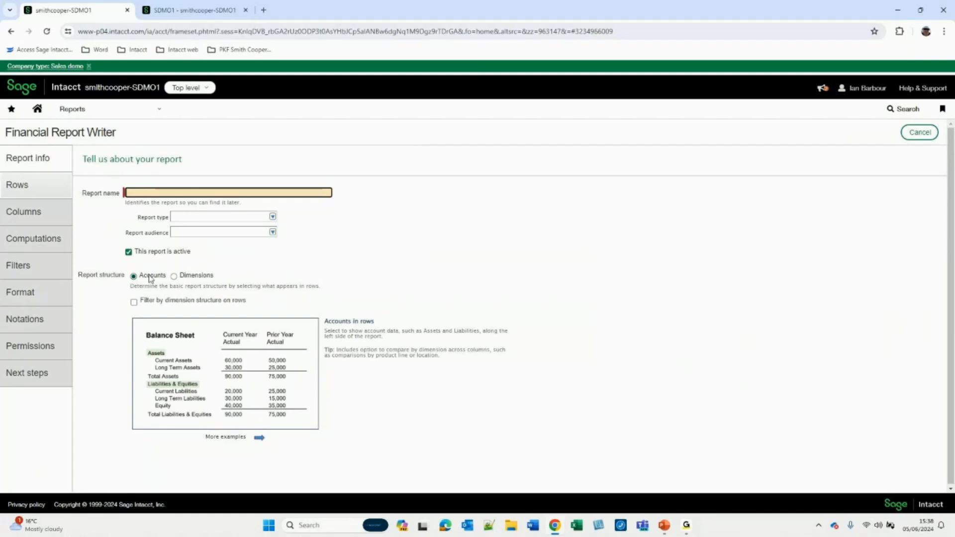
click(174, 276)
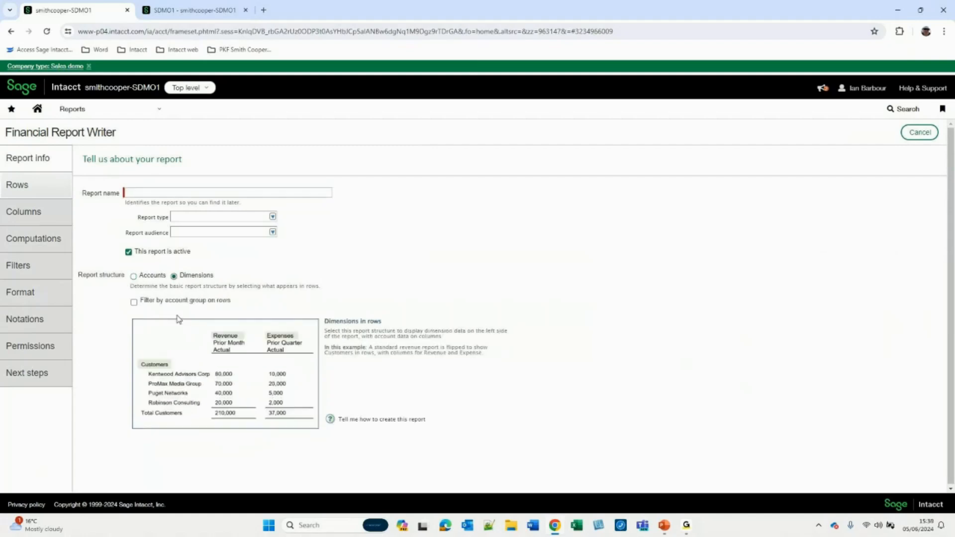
click(133, 277)
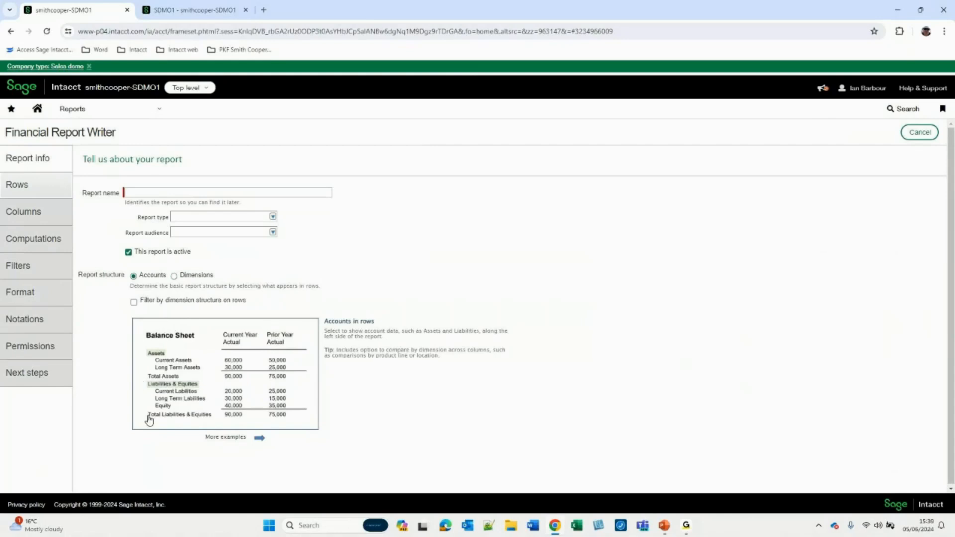
click(174, 277)
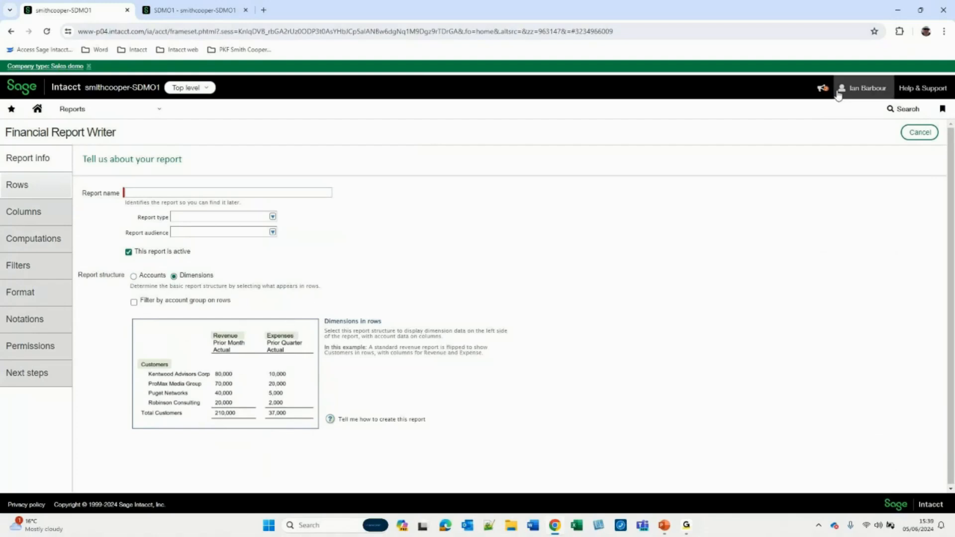
click(918, 136)
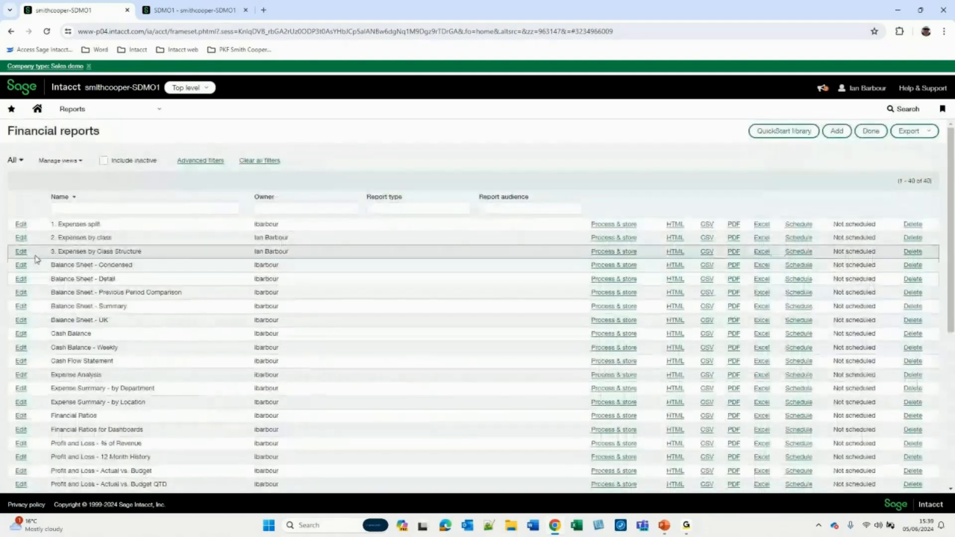
Open the "1. Expenses split" report for editing and examine the account groups that define its rows.
click(21, 230)
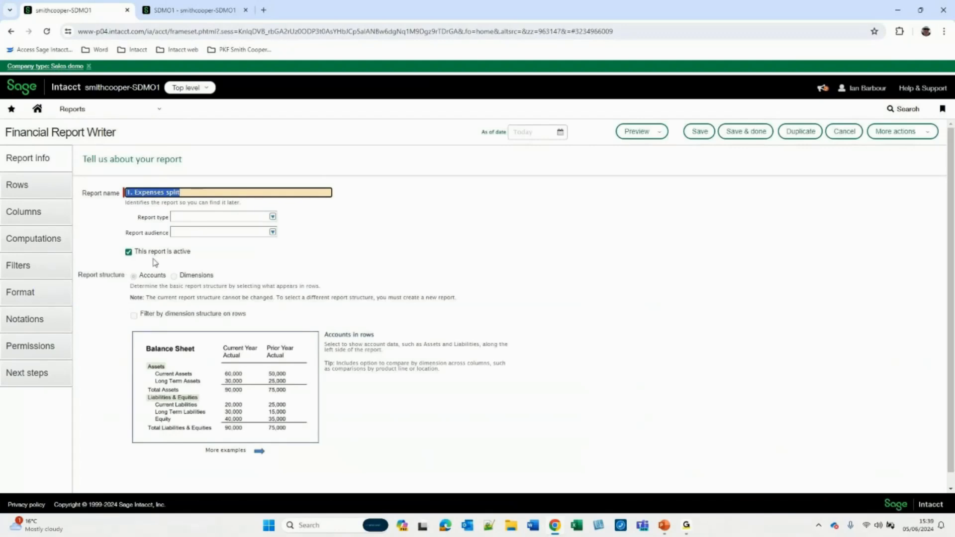
click(49, 188)
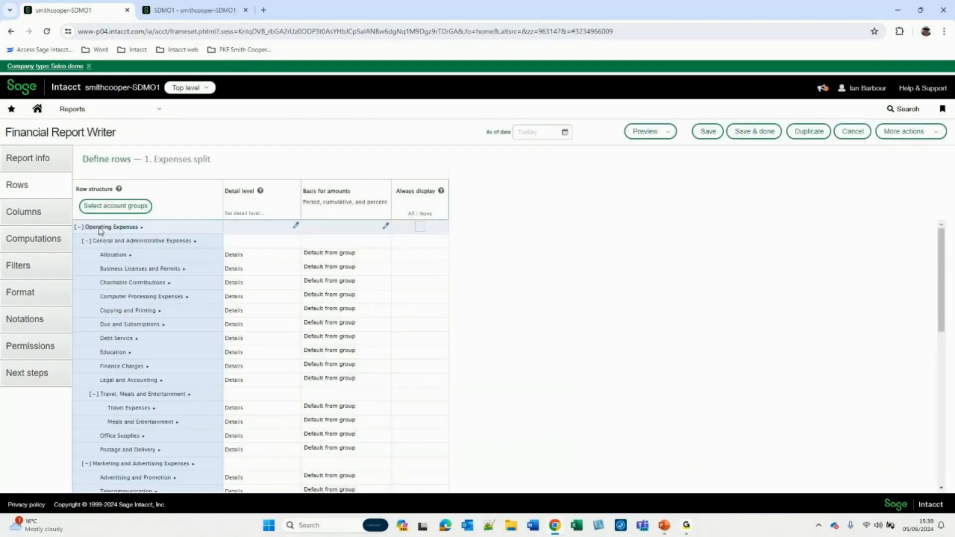
click(119, 207)
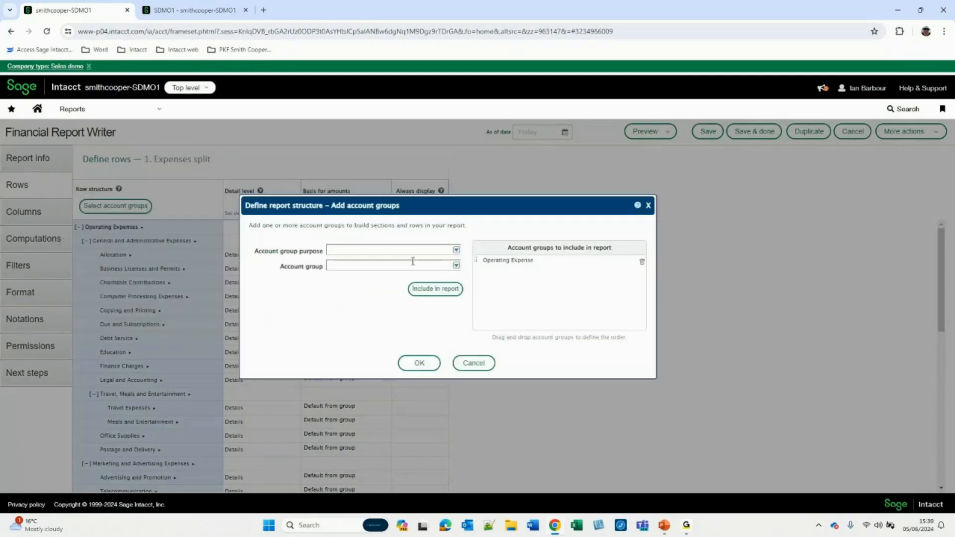
click(474, 363)
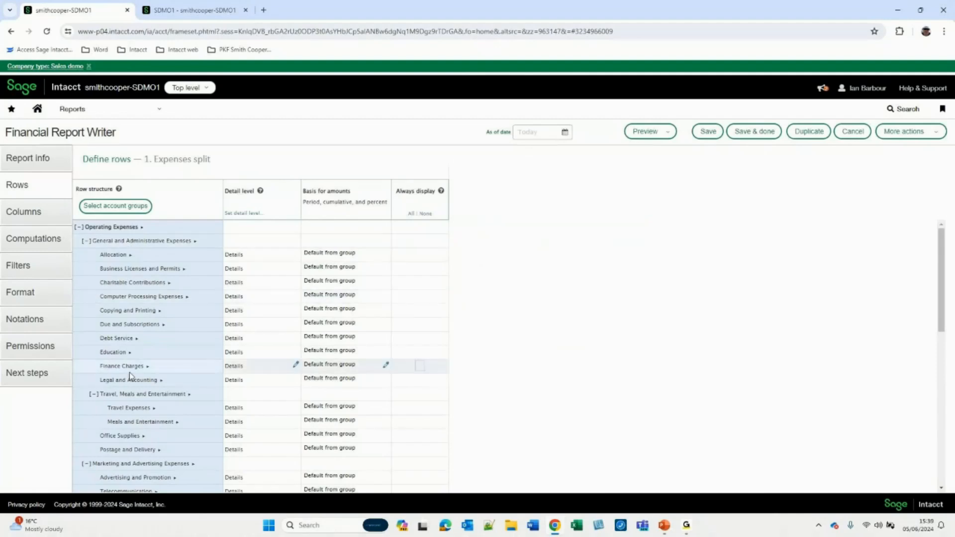
scroll(122, 394, down, 10)
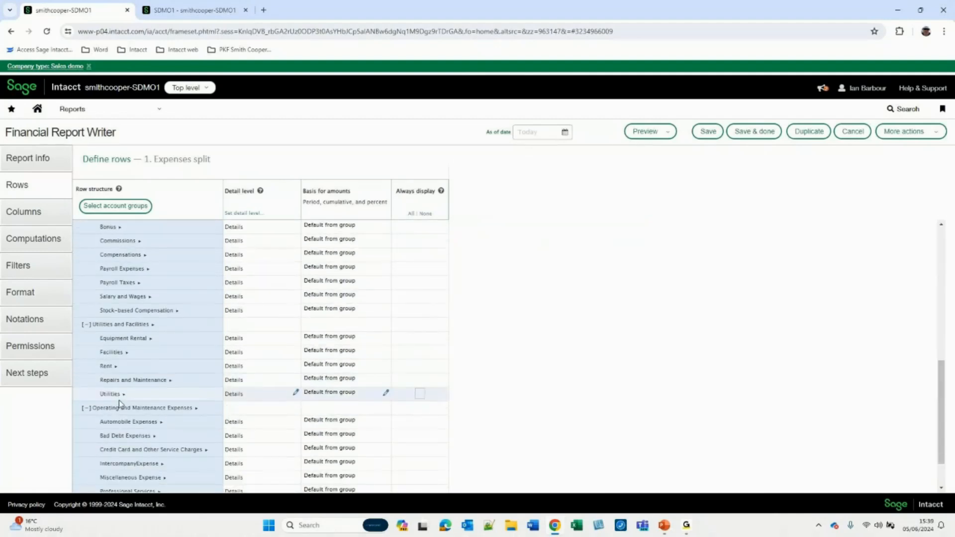
scroll(119, 398, up, 5)
scroll(121, 389, up, 3)
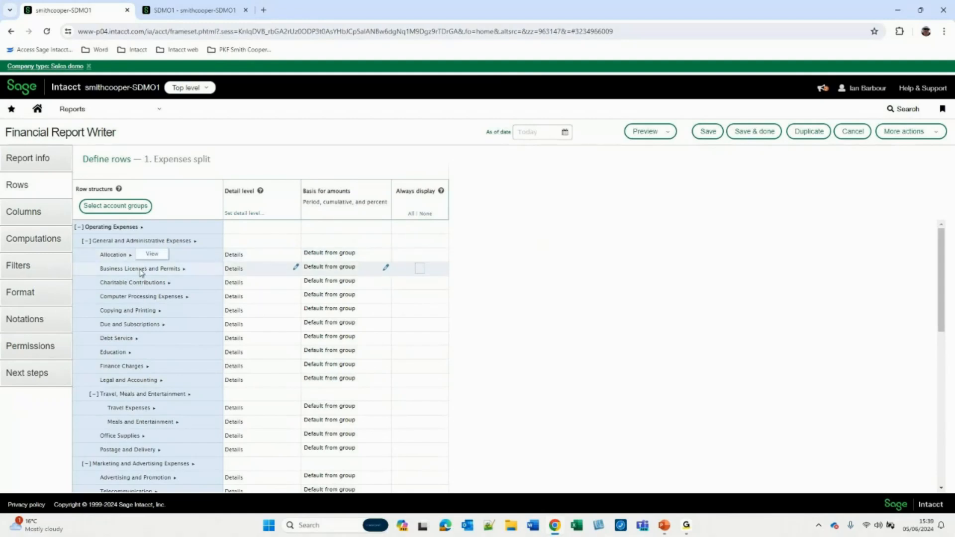
Preview the Expenses split report as a live HTML report and return to the report editor.
click(644, 132)
click(650, 150)
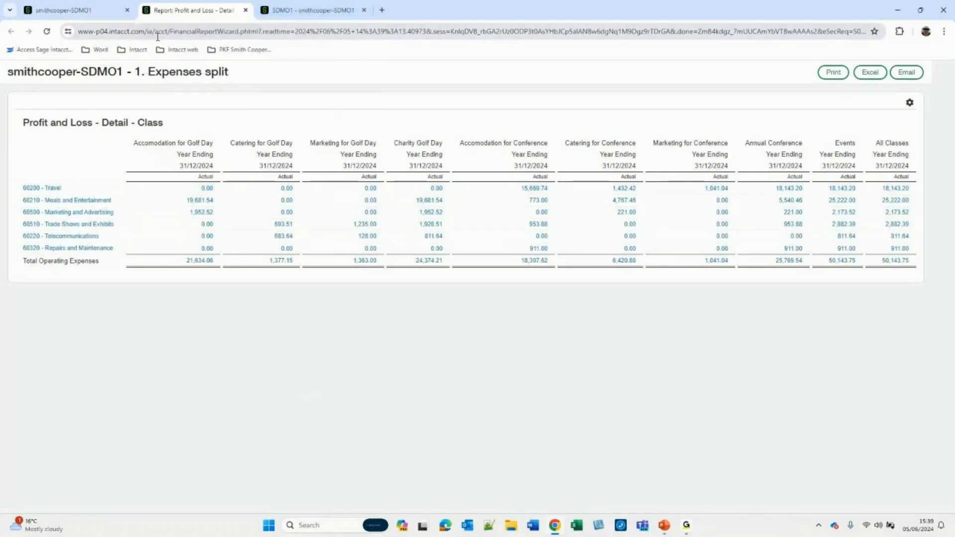
click(115, 15)
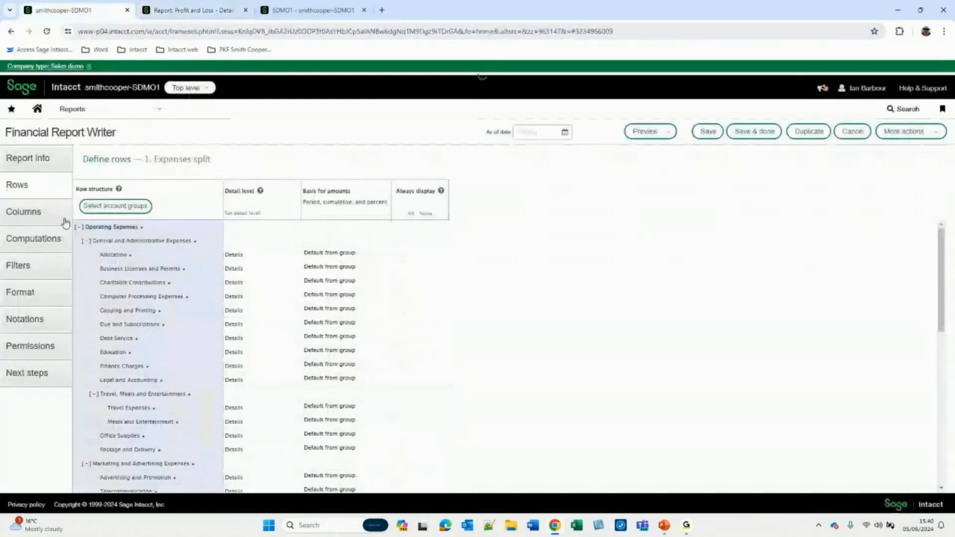
Set the Actual column of the Expenses split report to expand by "Classes - One level down, with roll-up".
click(34, 213)
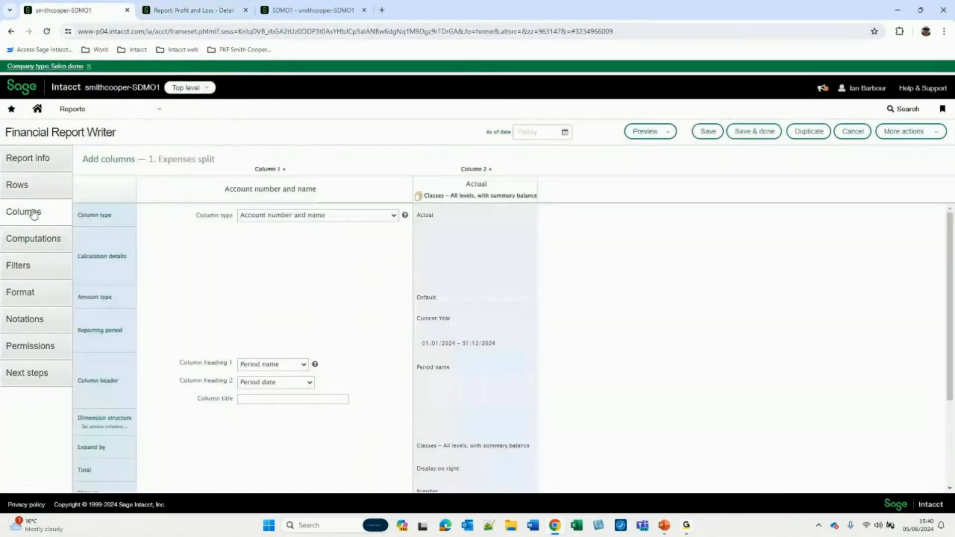
scroll(572, 297, down, 3)
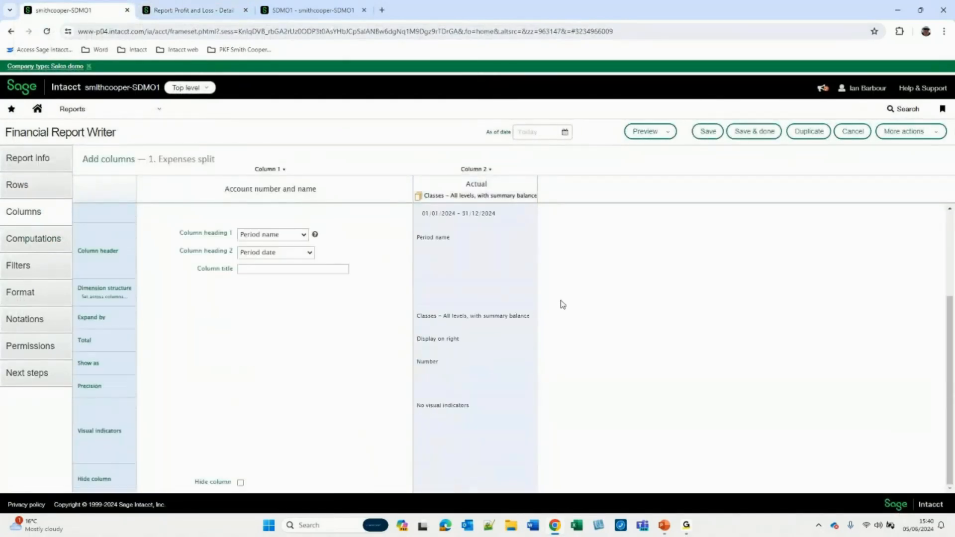
click(518, 299)
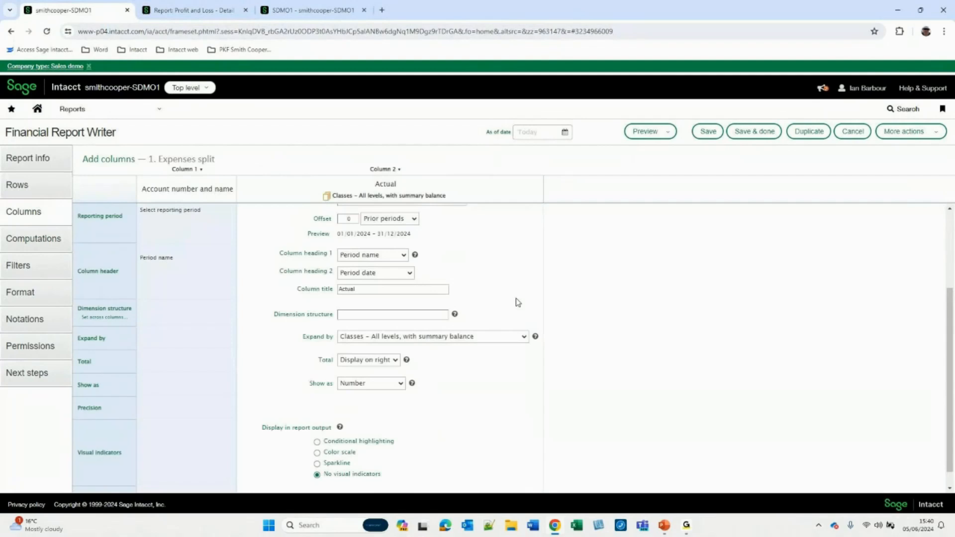
click(498, 336)
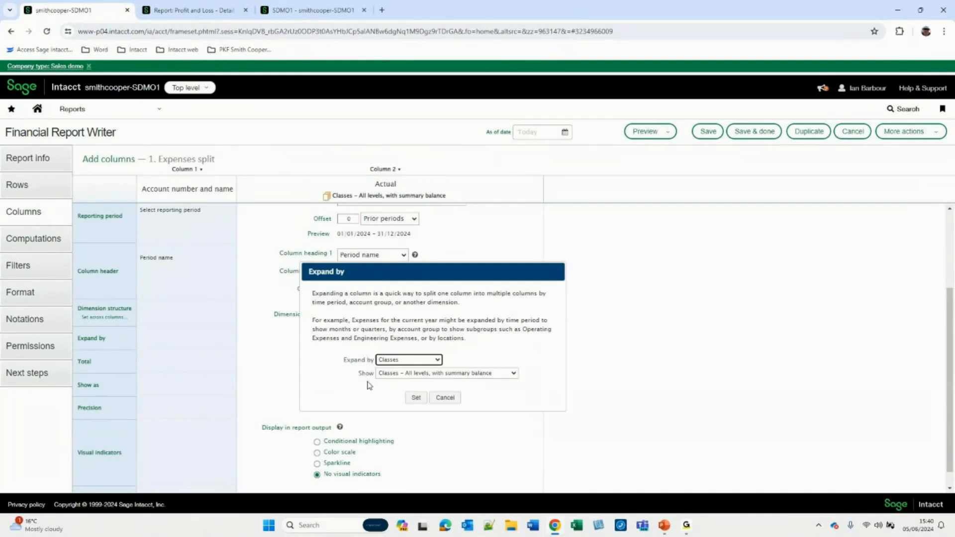
click(451, 374)
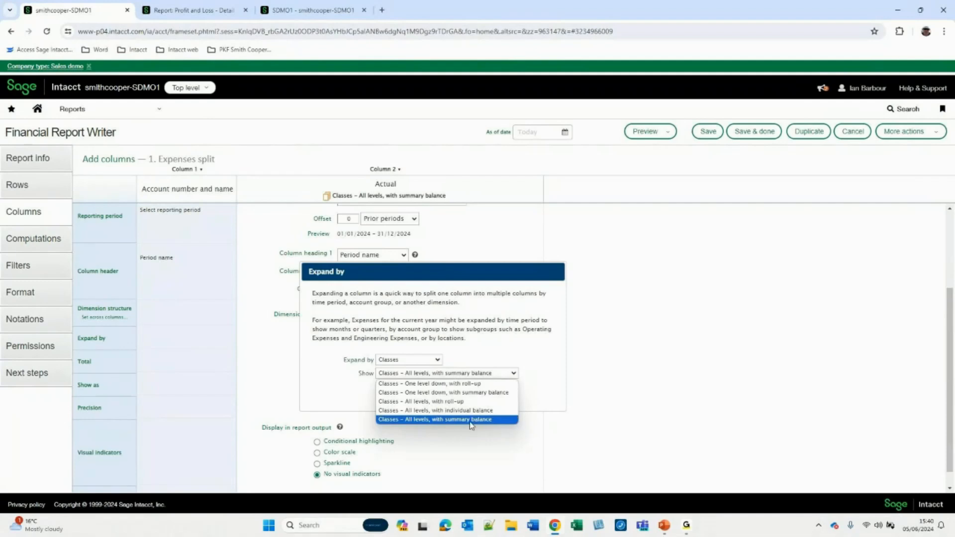
click(446, 385)
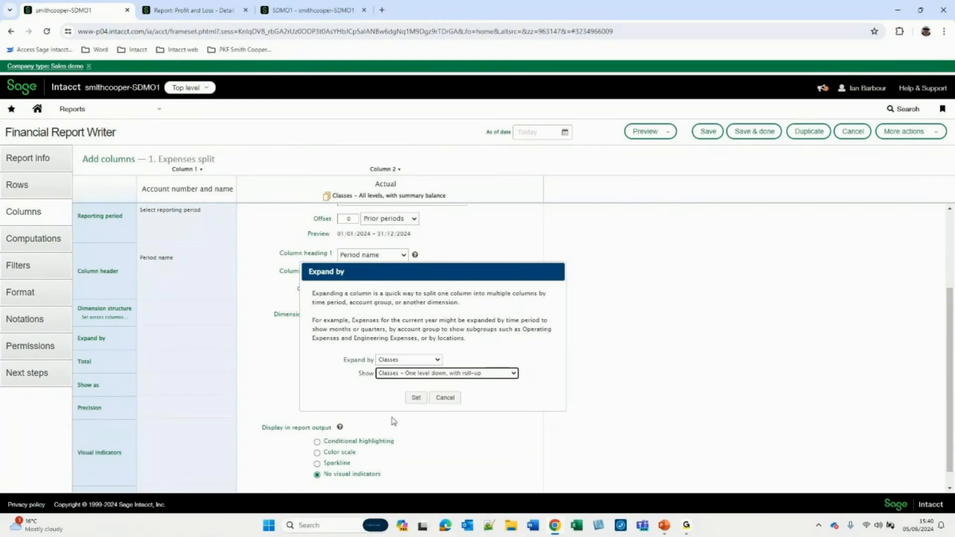
click(416, 398)
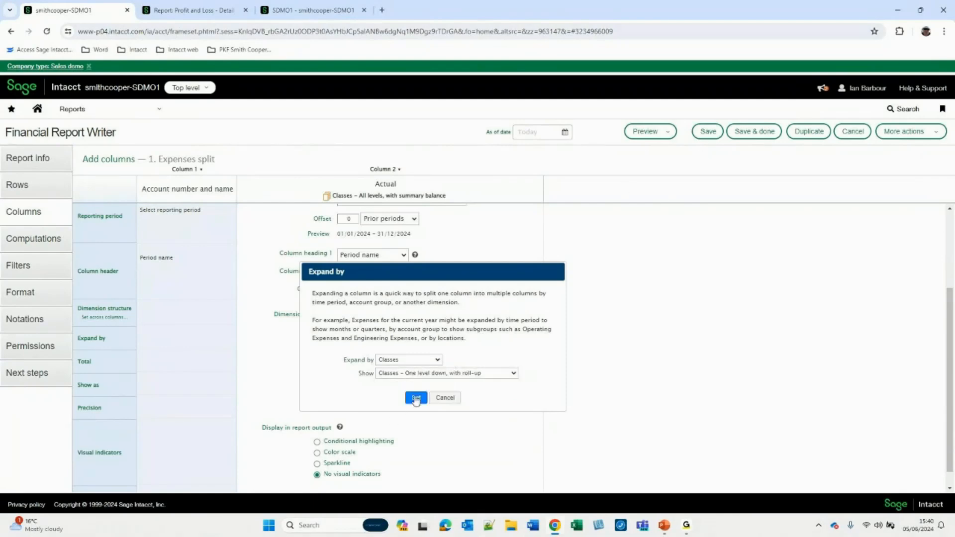
Preview the one-level-down class columns as a live HTML report, then save and close the report.
click(655, 137)
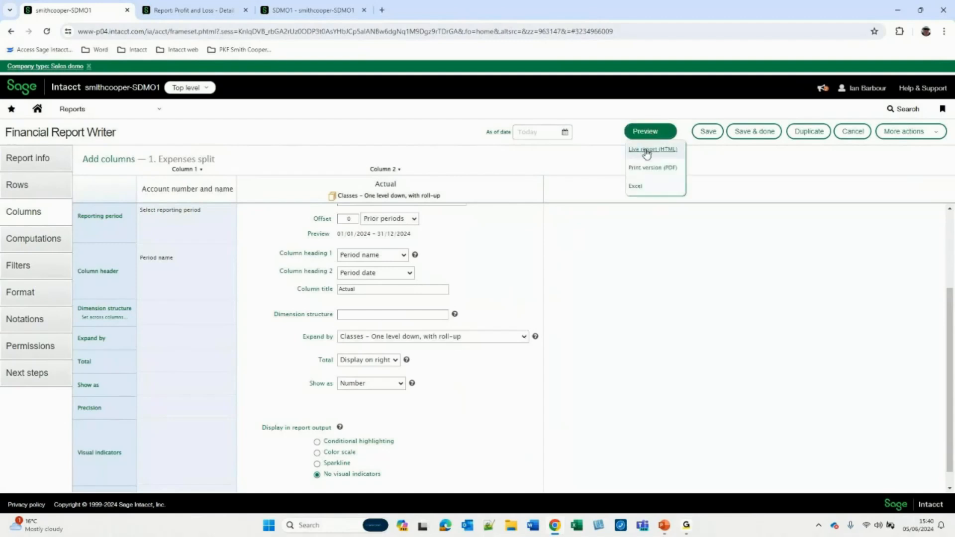
click(646, 150)
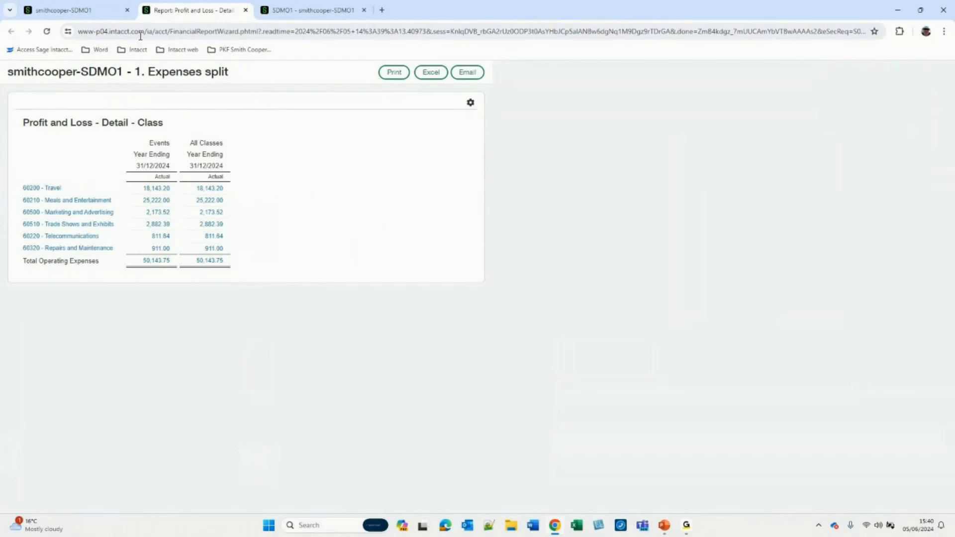
click(70, 11)
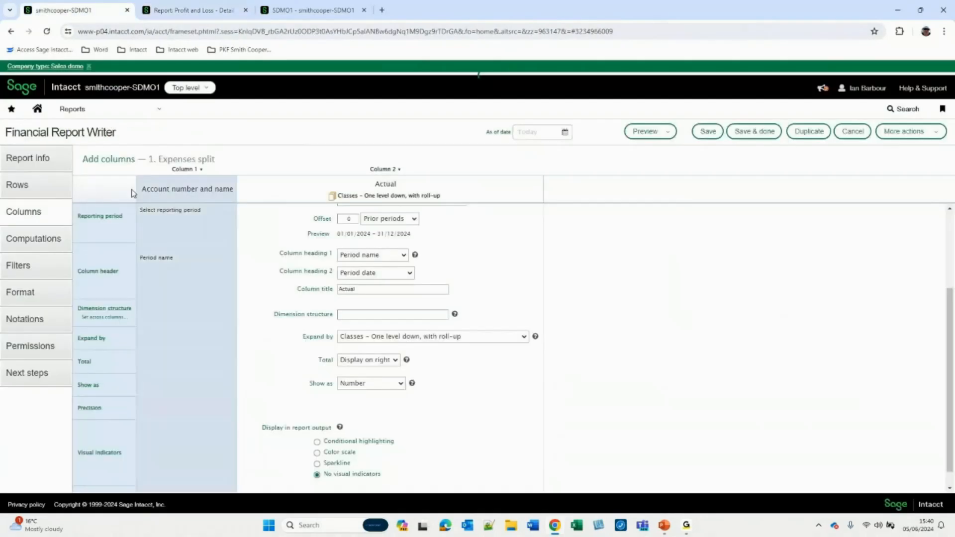
click(755, 133)
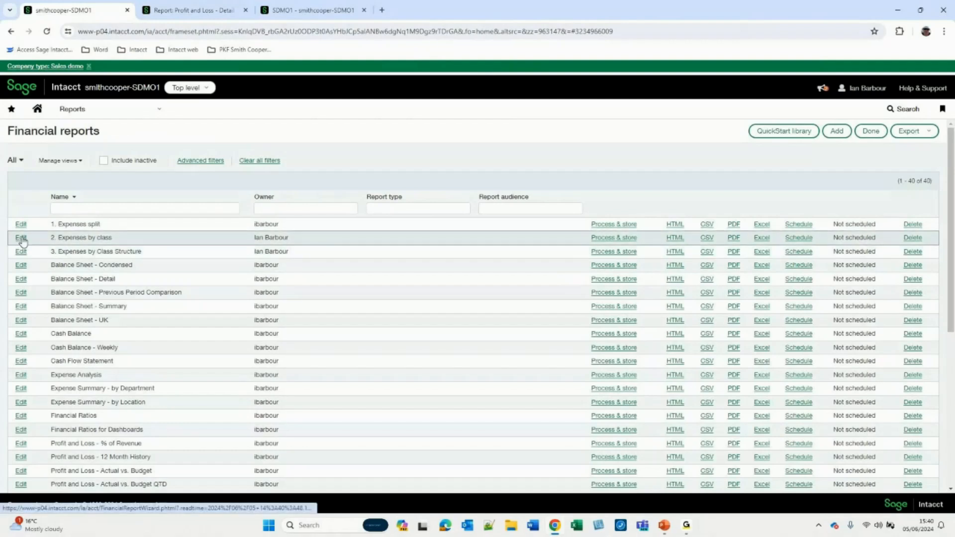
Open the "2. Expenses by class" report for editing and show its row definitions.
click(22, 238)
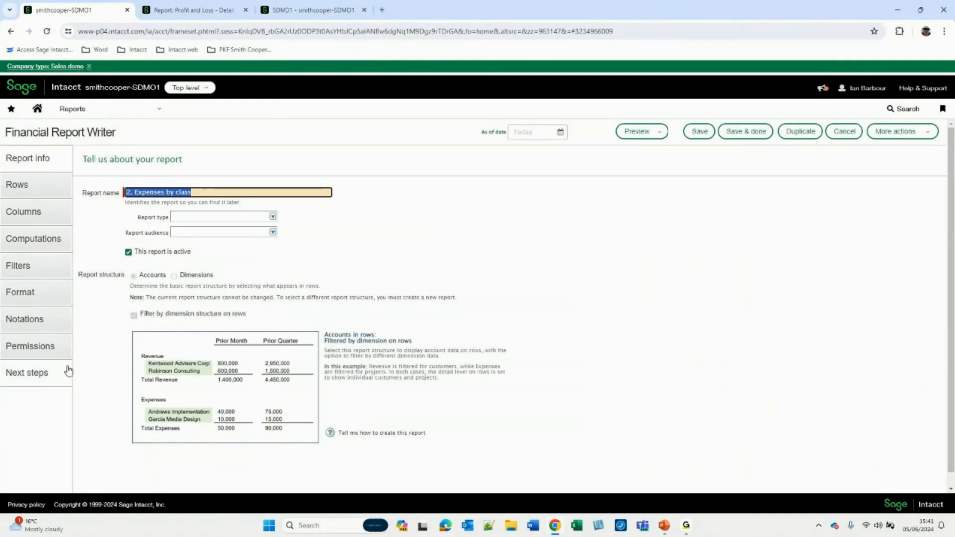
click(34, 184)
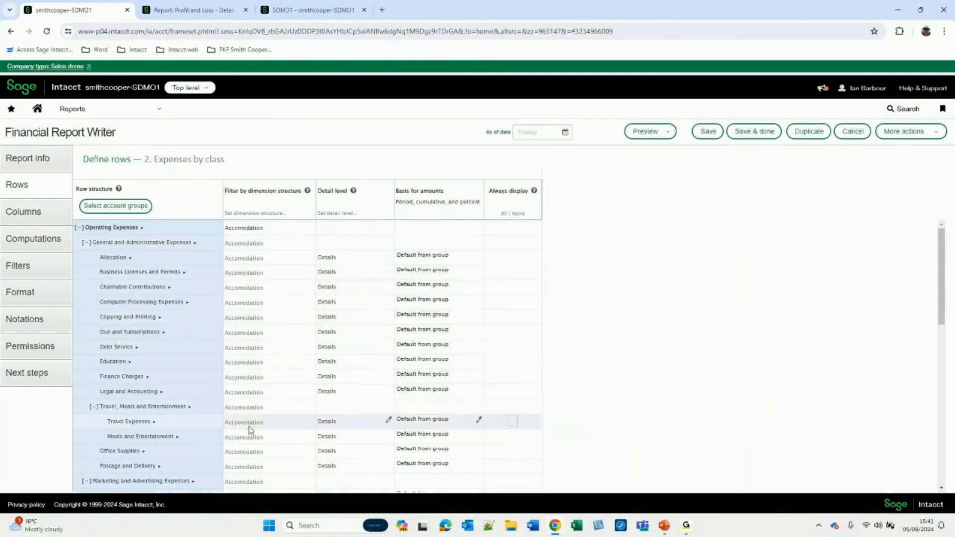
Filter all rows of the report by the Class dimension structure "Conferences group".
click(256, 213)
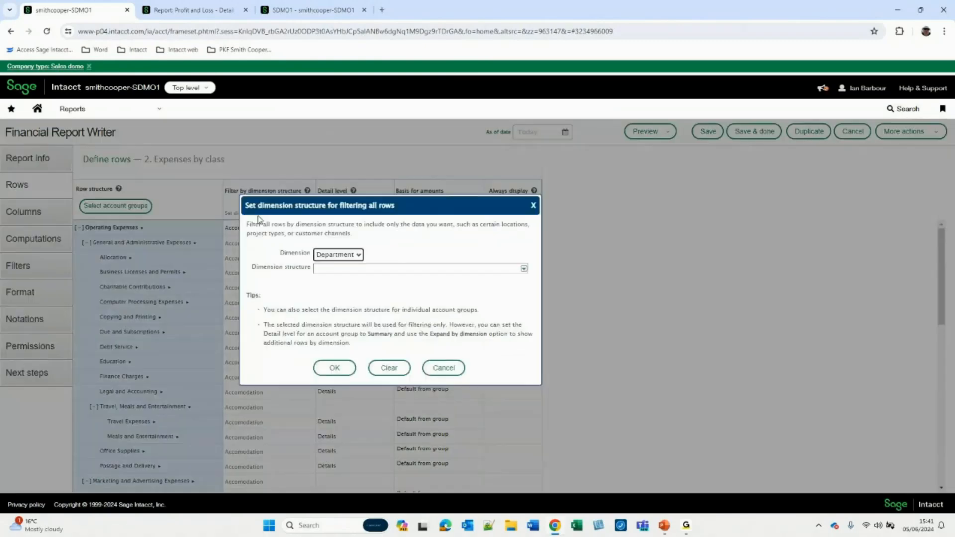
click(359, 255)
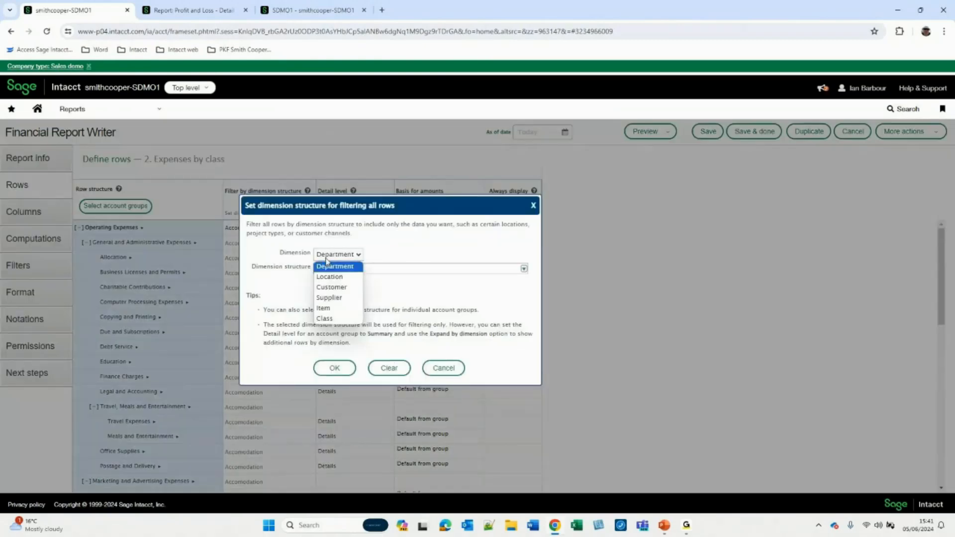
click(328, 318)
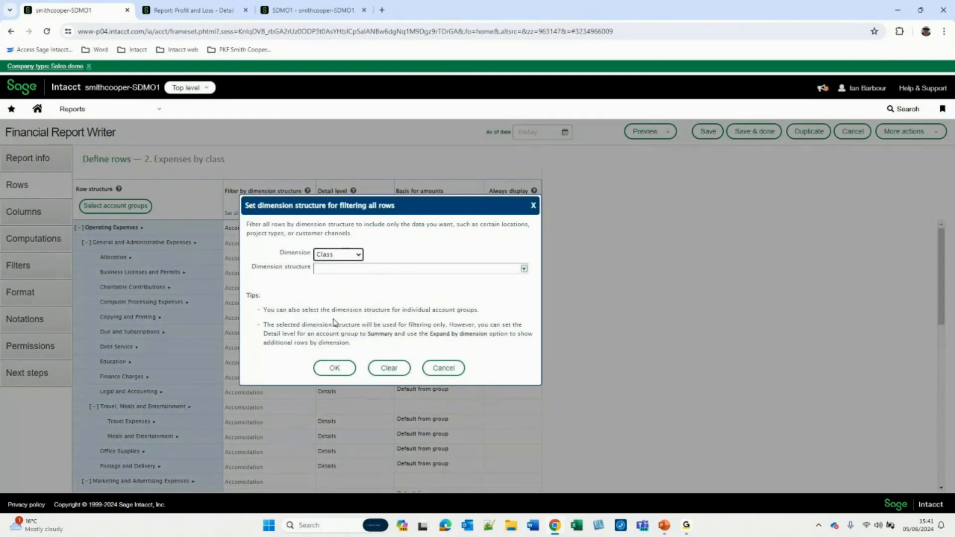
click(524, 269)
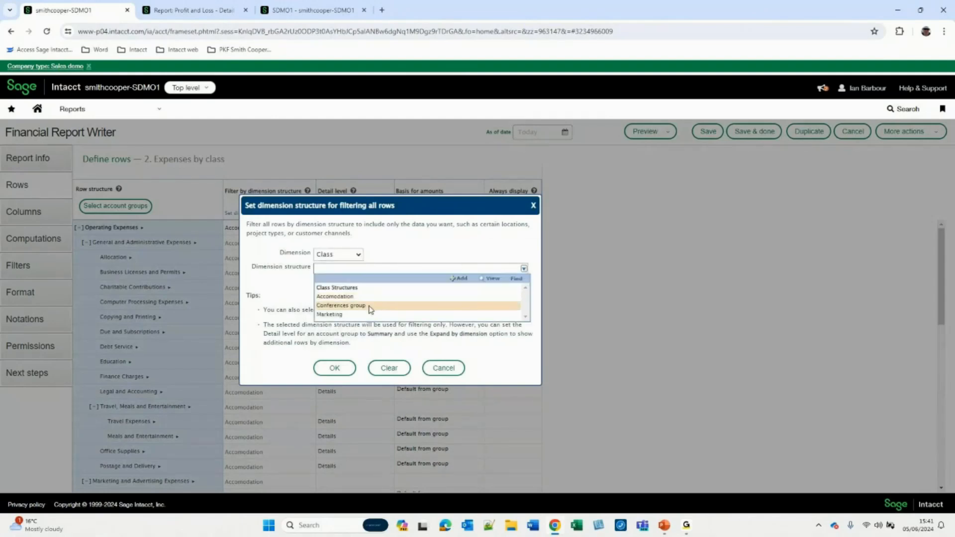
click(369, 306)
click(334, 369)
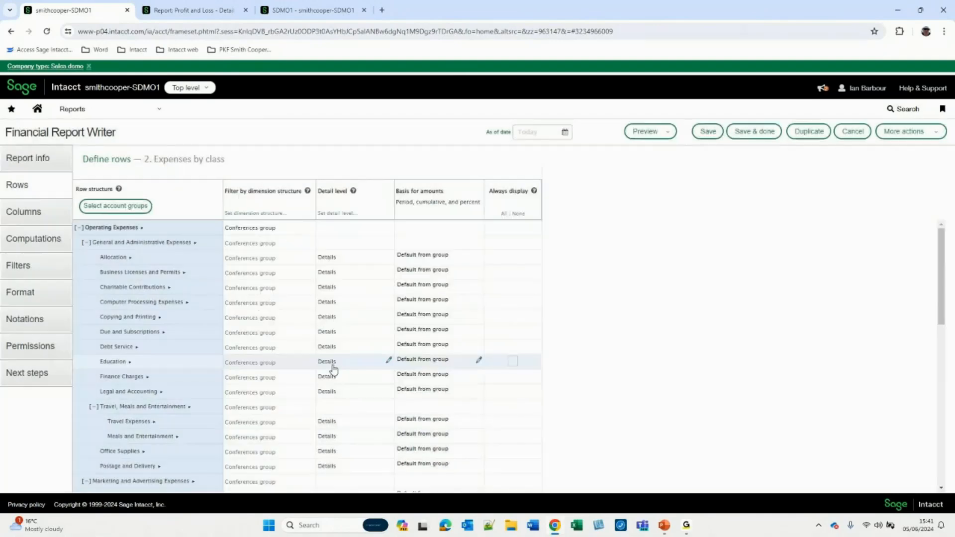
Check the column definitions, preview the report filtered by Conferences group as a live HTML report, and return to the editor.
click(31, 212)
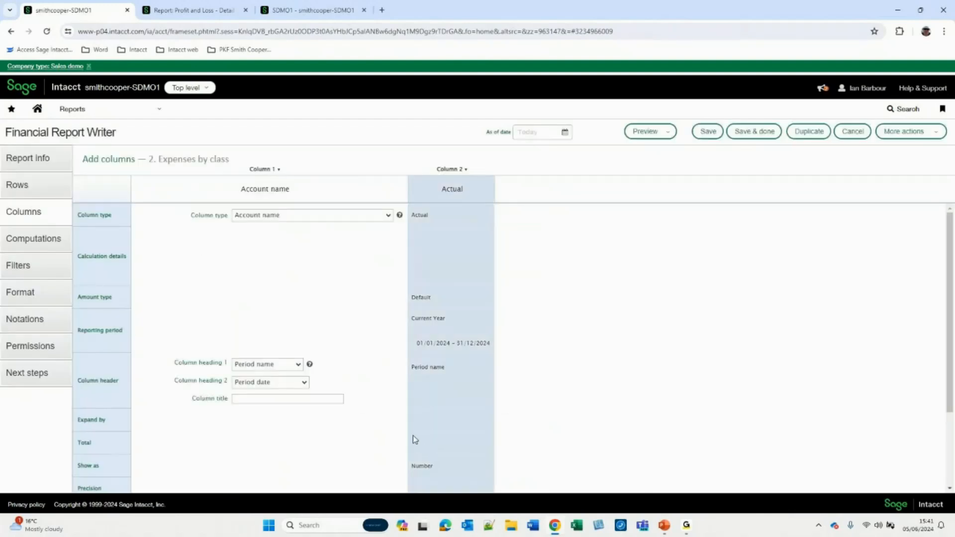
click(638, 136)
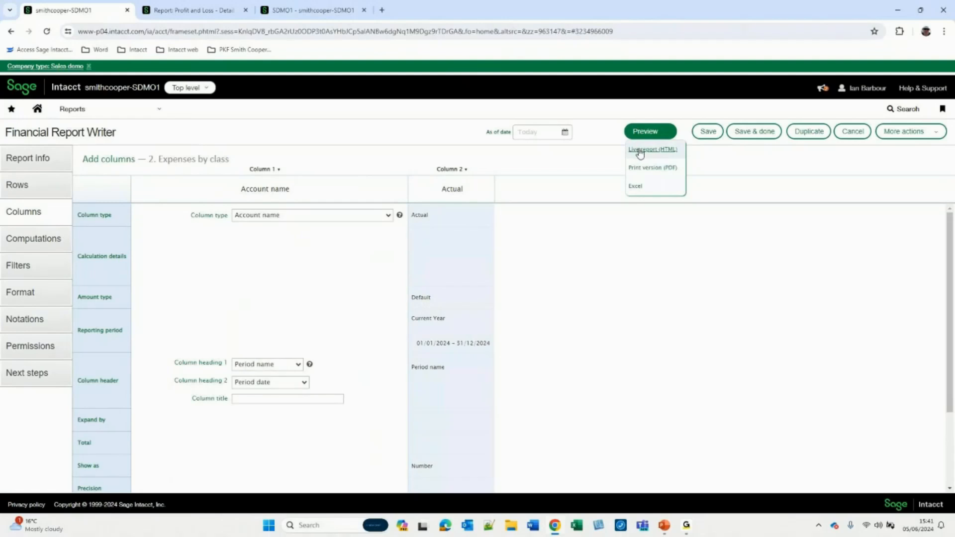
click(640, 151)
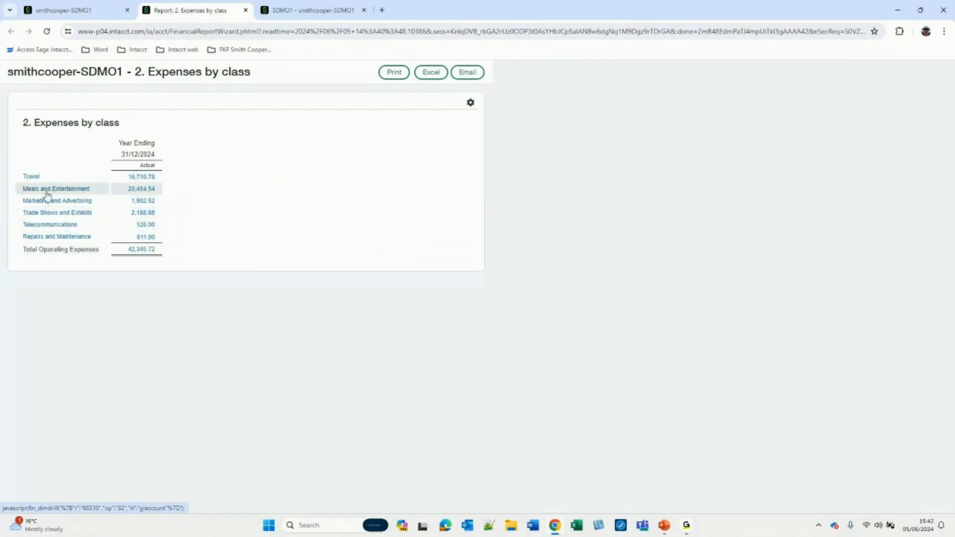
click(102, 12)
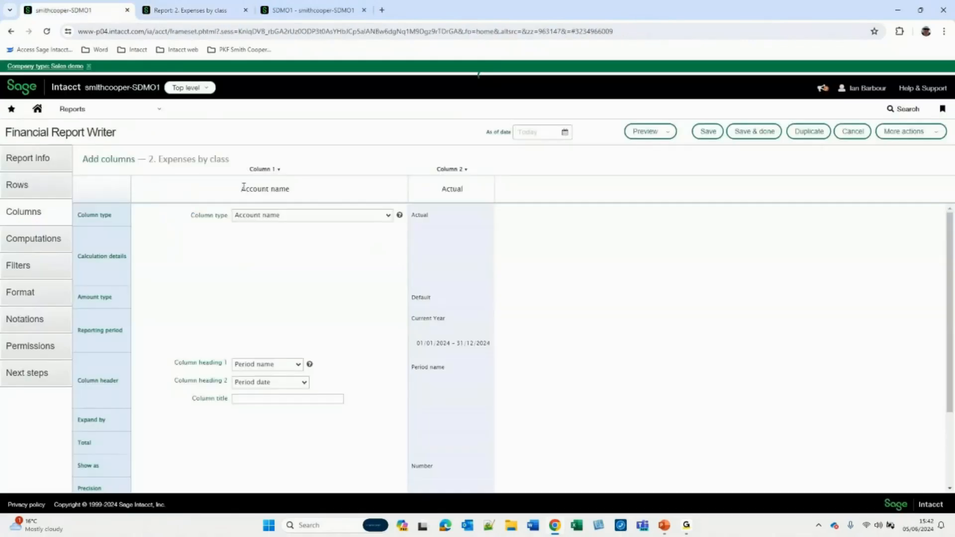
Set the dimension structure filter for all rows to the Class structure "Marketing".
click(45, 193)
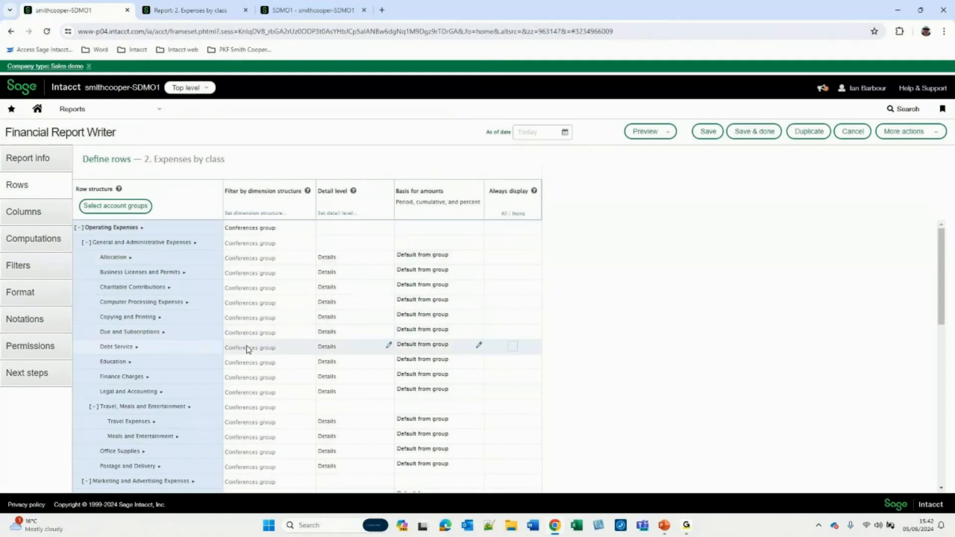
click(277, 214)
click(351, 255)
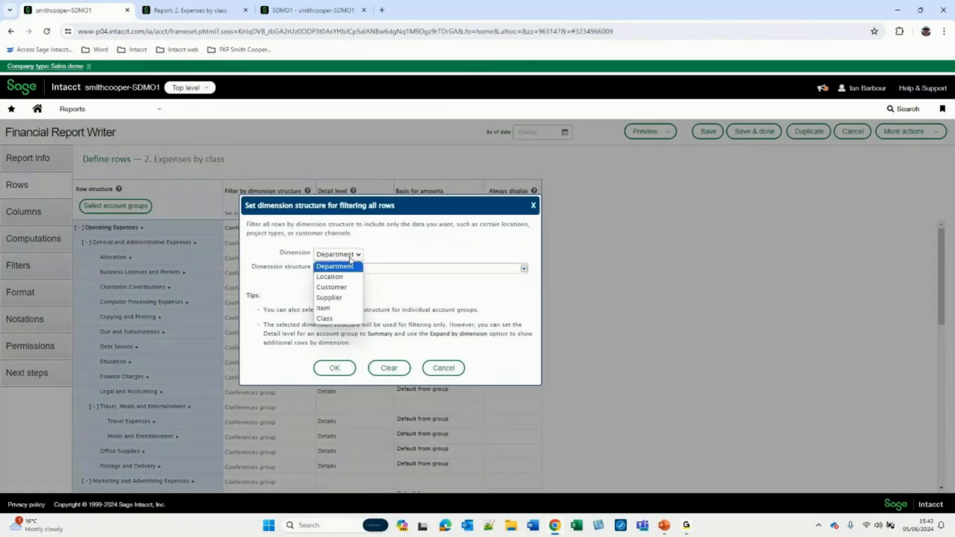
click(333, 306)
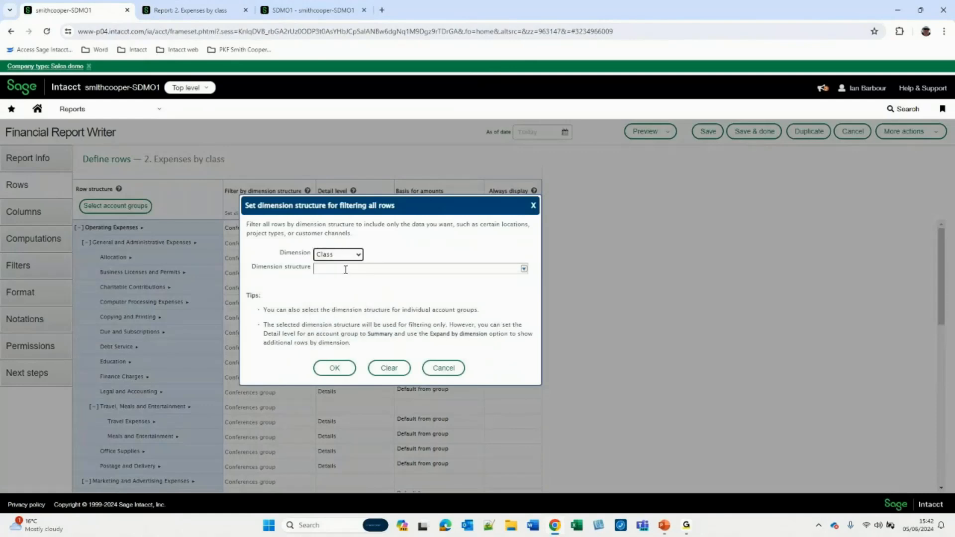
click(345, 268)
click(523, 269)
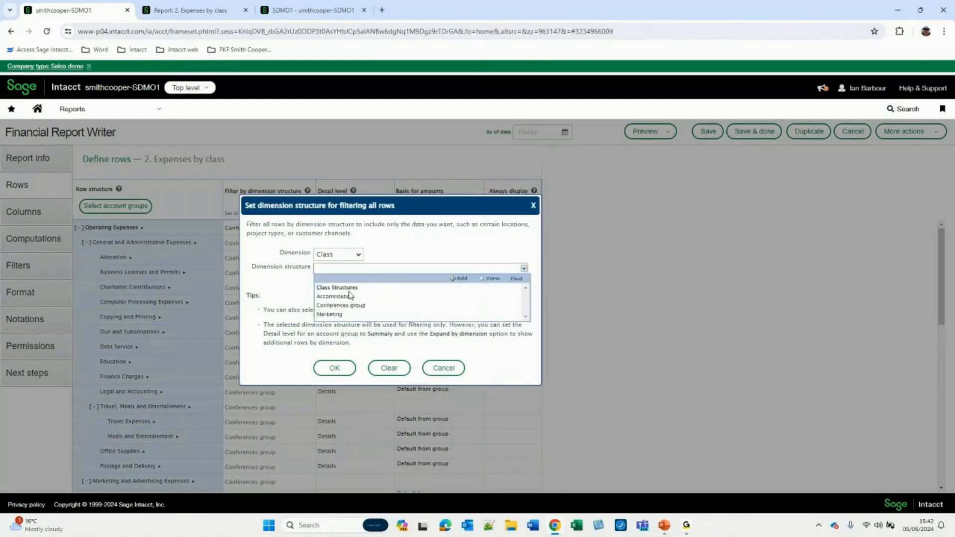
click(348, 315)
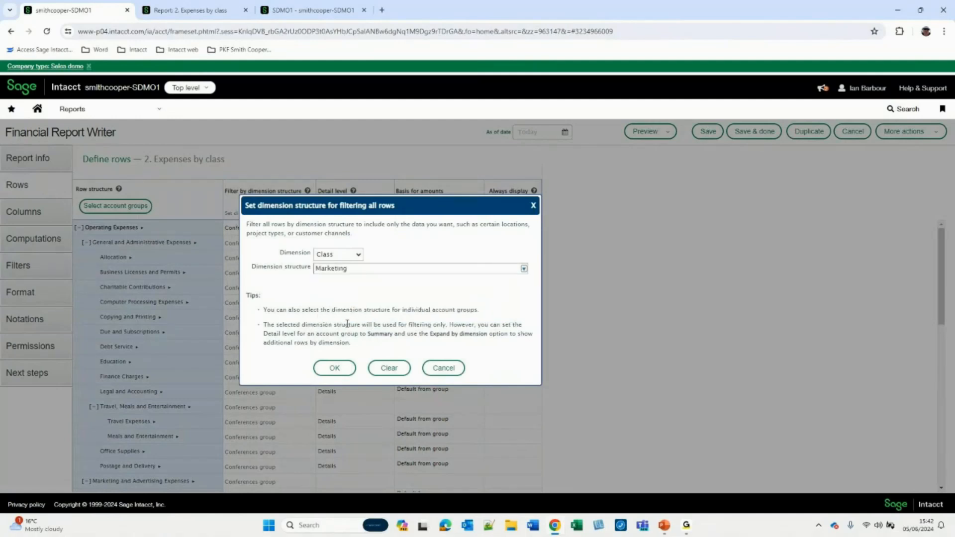
click(335, 367)
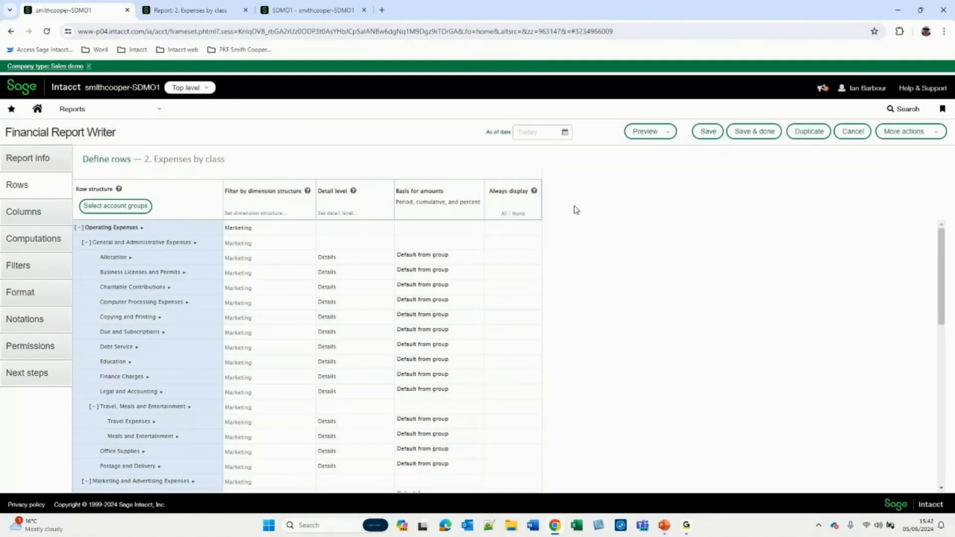
Preview the report filtered by Marketing as a live HTML report and return to the editor.
click(640, 141)
click(644, 150)
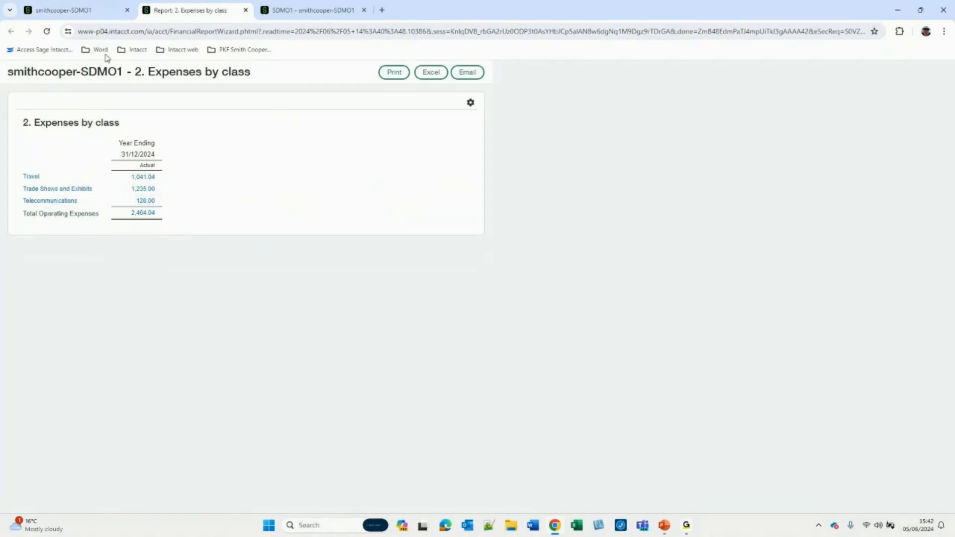
click(94, 11)
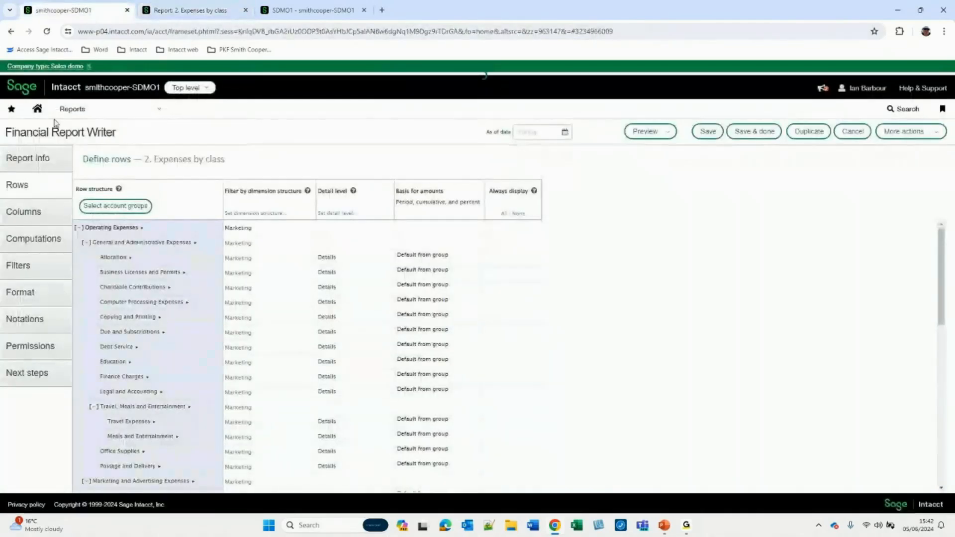
Open the "3. Expenses by Class Structure" financial report for editing and show its row definitions.
click(81, 107)
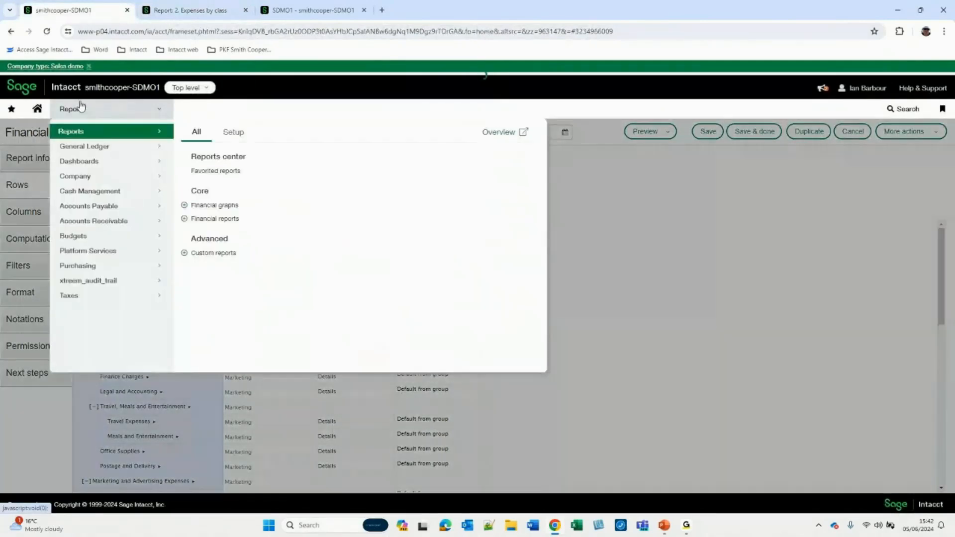
click(207, 220)
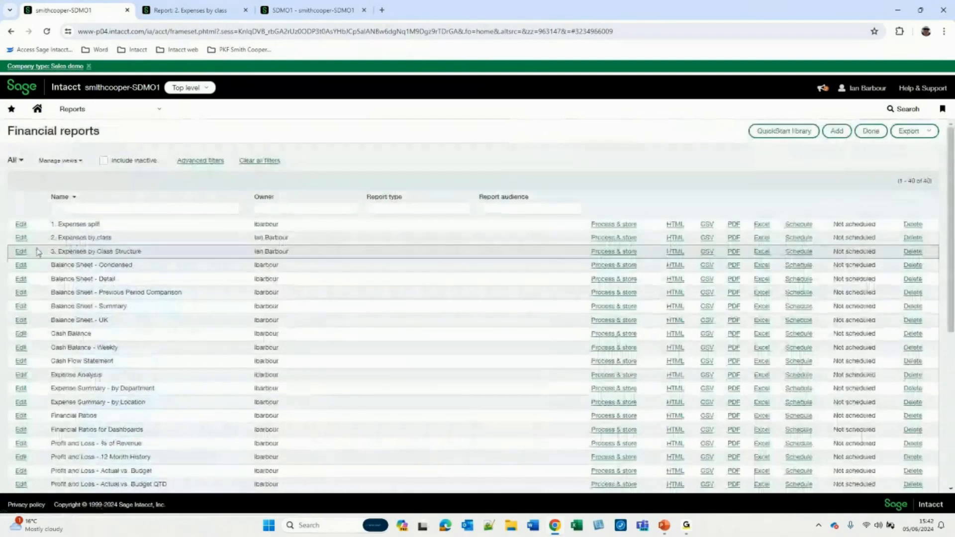
click(22, 252)
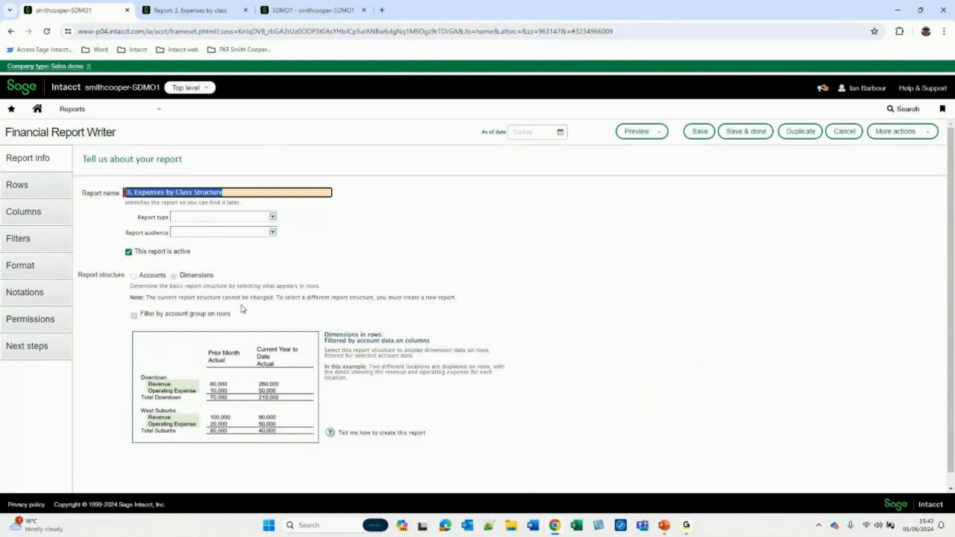
click(28, 195)
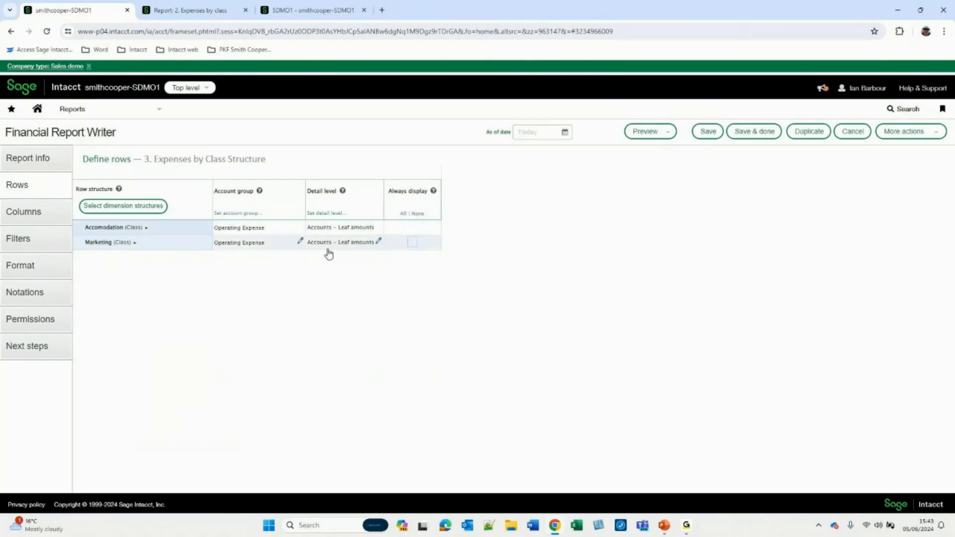
Apply "Detail – Show members" to the Marketing row, expanded by Account group and showing "Accounts – Leaf amounts".
click(379, 242)
click(351, 308)
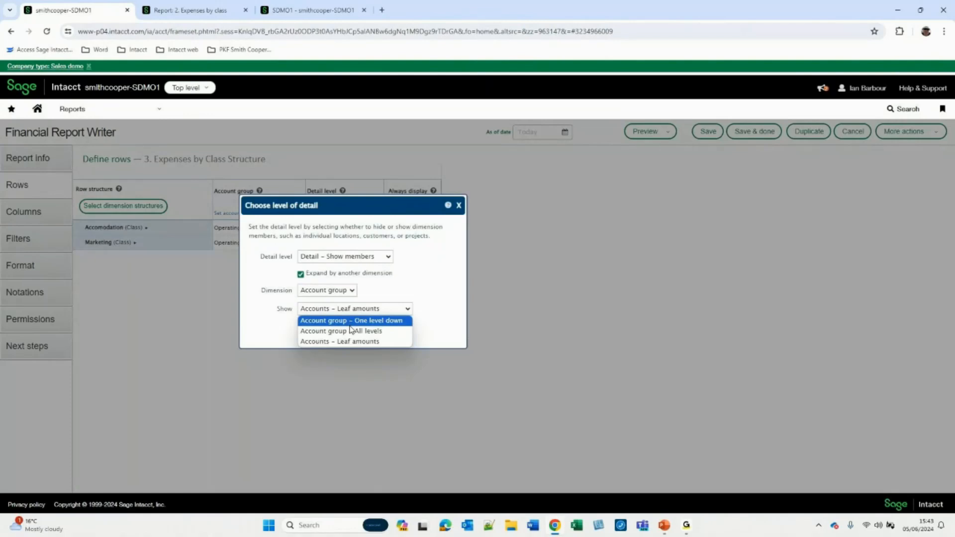
click(413, 282)
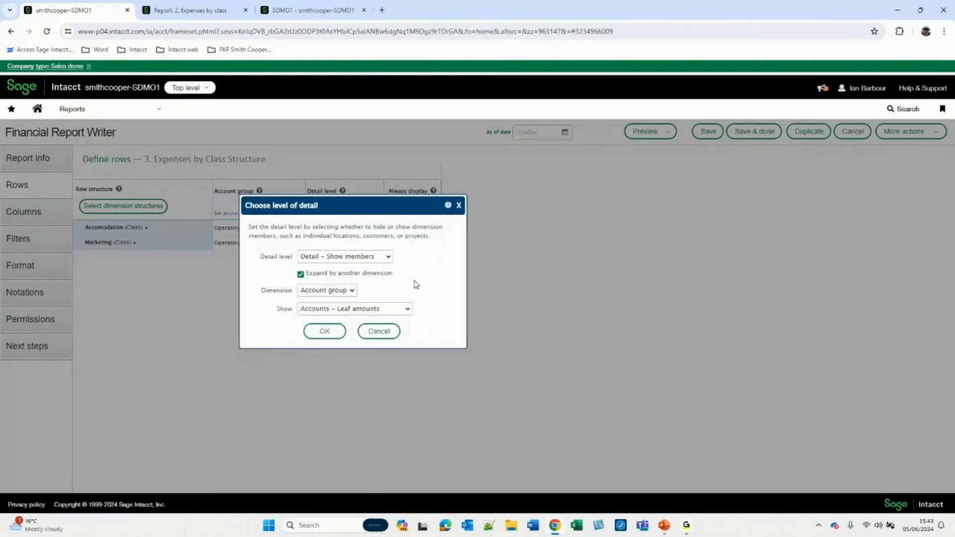
click(328, 332)
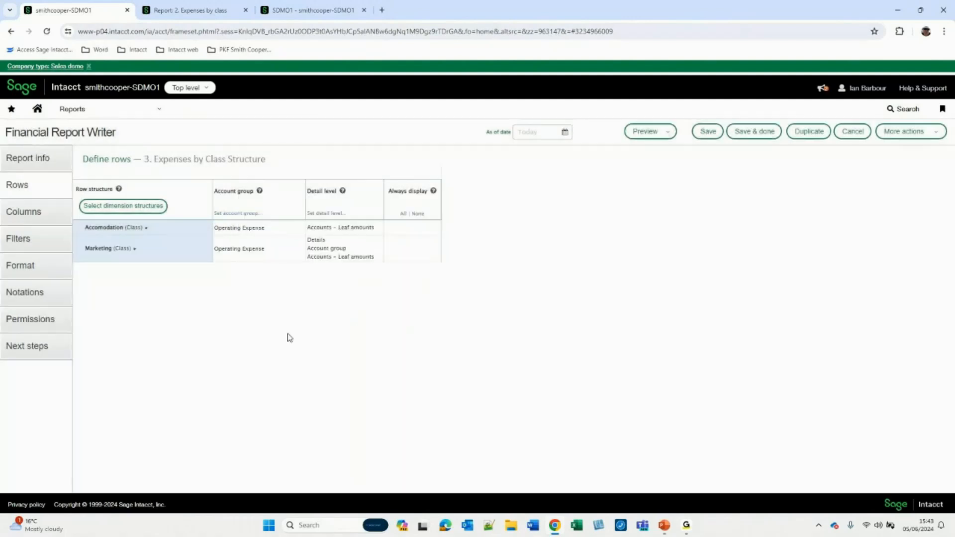
Preview the "3. Expenses by Class Structure" report as a live HTML report and return to the editor.
click(648, 135)
click(669, 154)
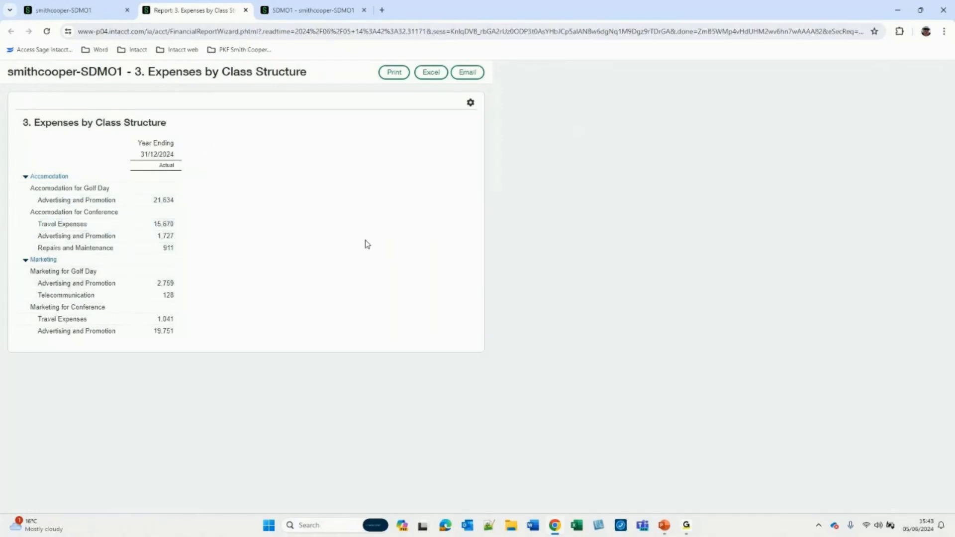
click(82, 12)
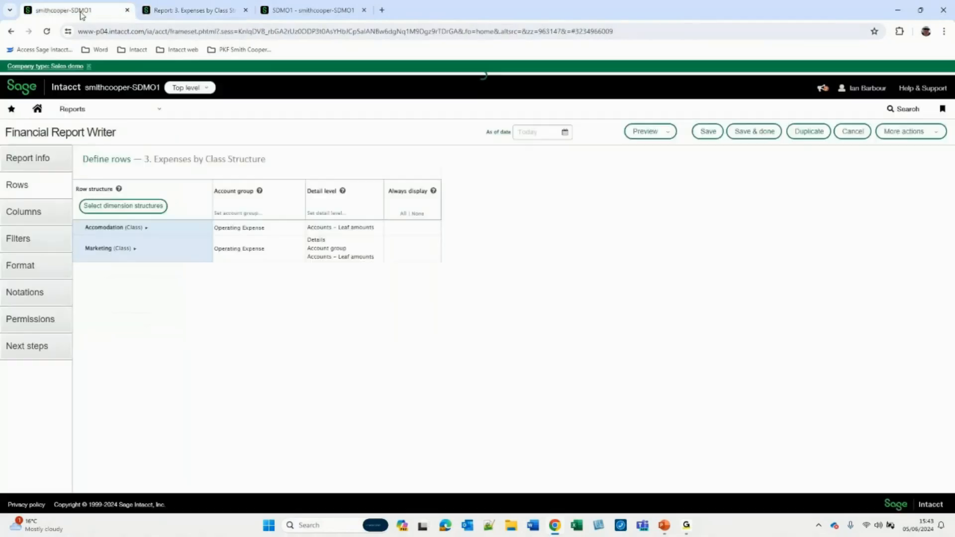
Replace the Accomodation and Marketing structures in the report rows with the Class structure "Conferences group".
click(110, 209)
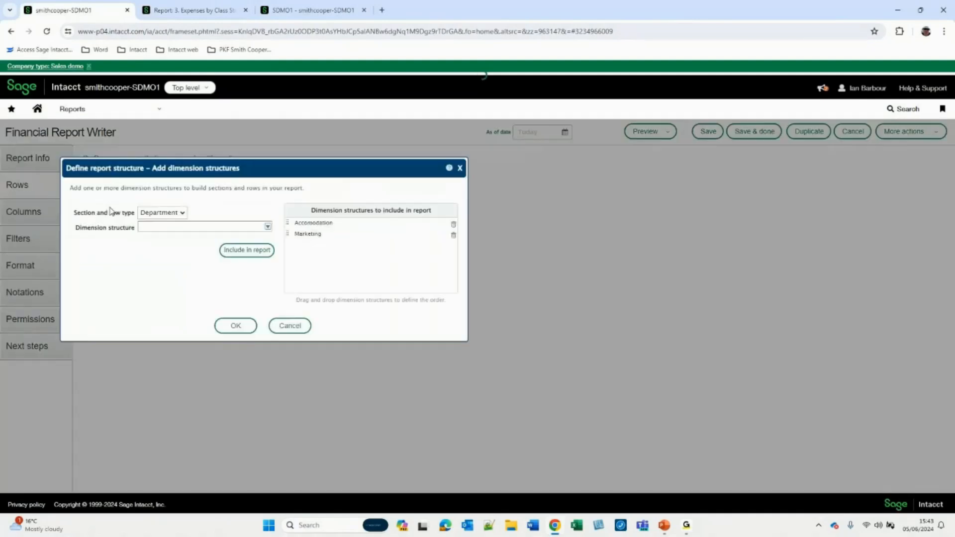
click(180, 213)
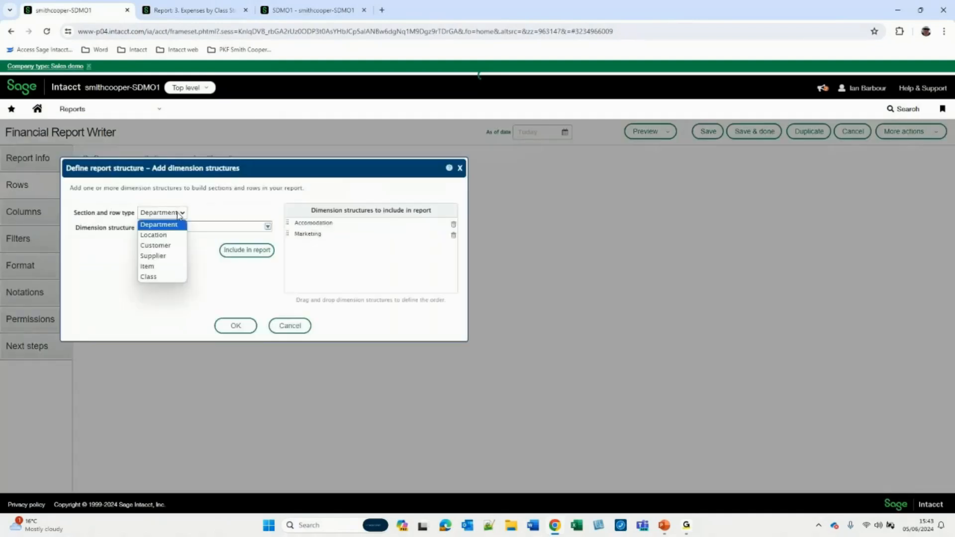
click(152, 277)
click(264, 228)
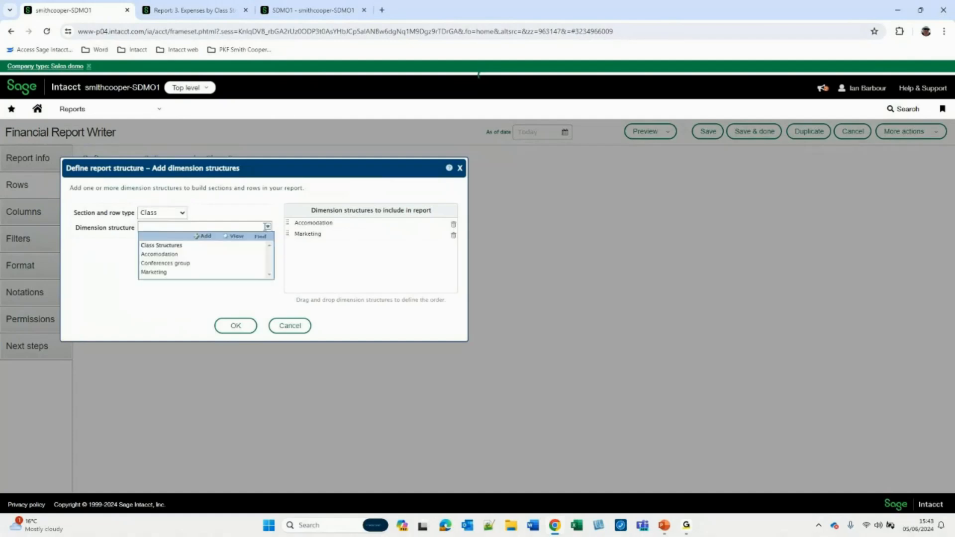
click(176, 264)
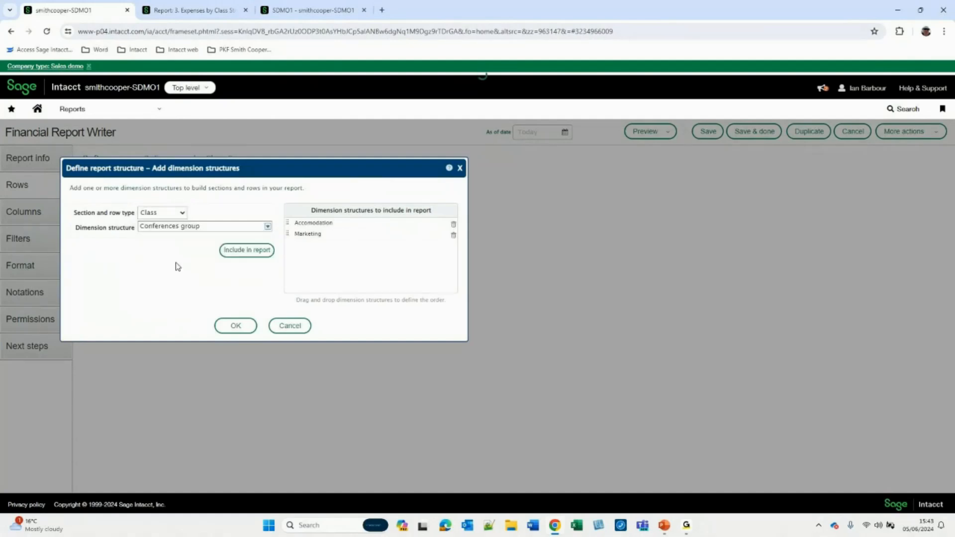
click(247, 249)
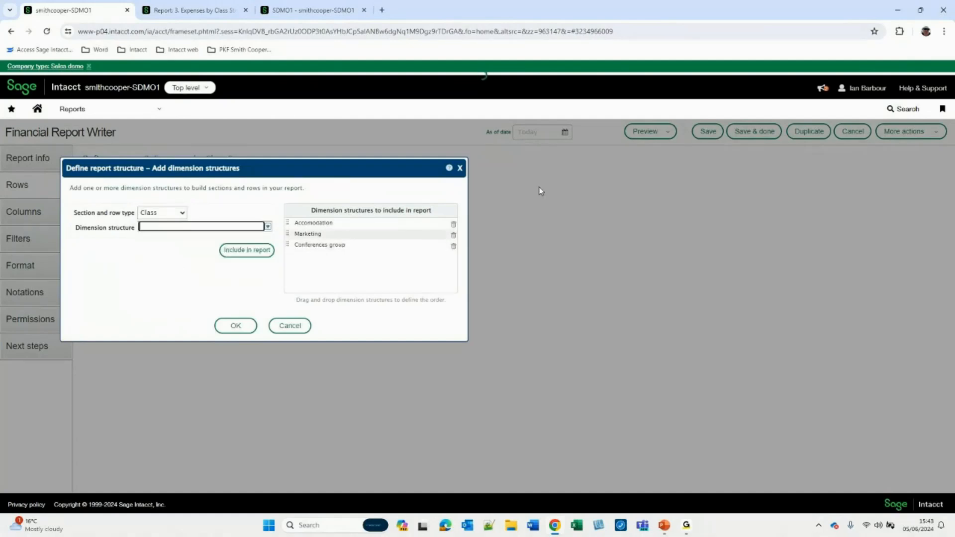
click(453, 224)
click(453, 225)
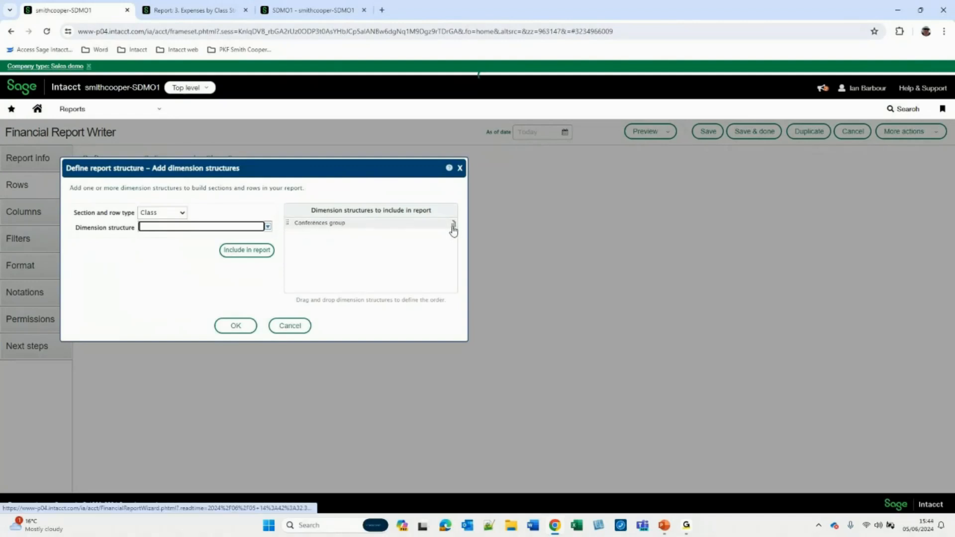
click(231, 326)
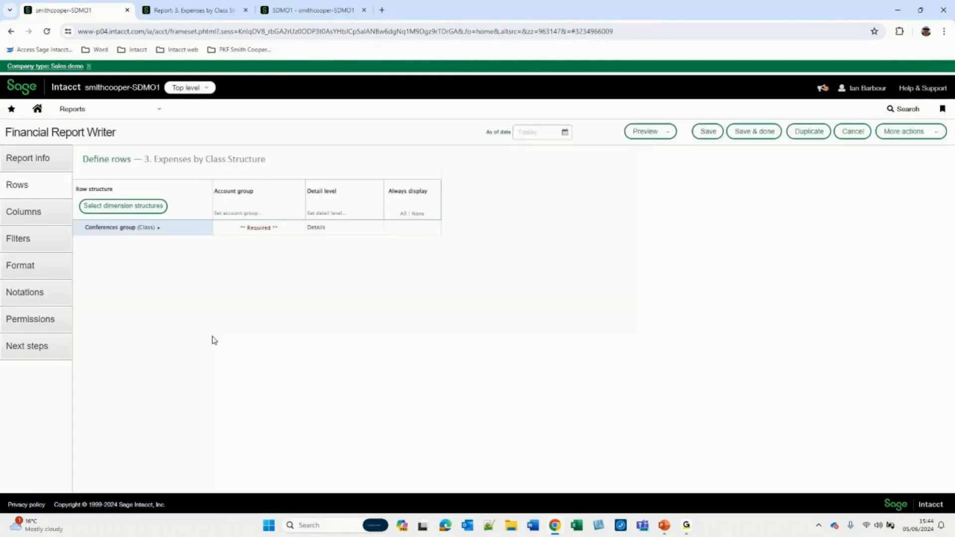
Set the account group of the Conferences group row to "Operating Expense".
click(260, 227)
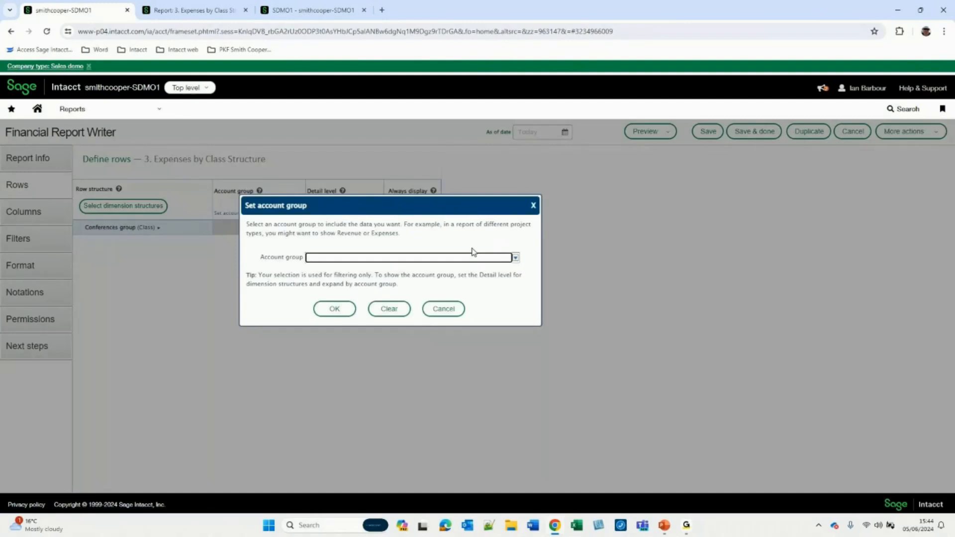
text(ope)
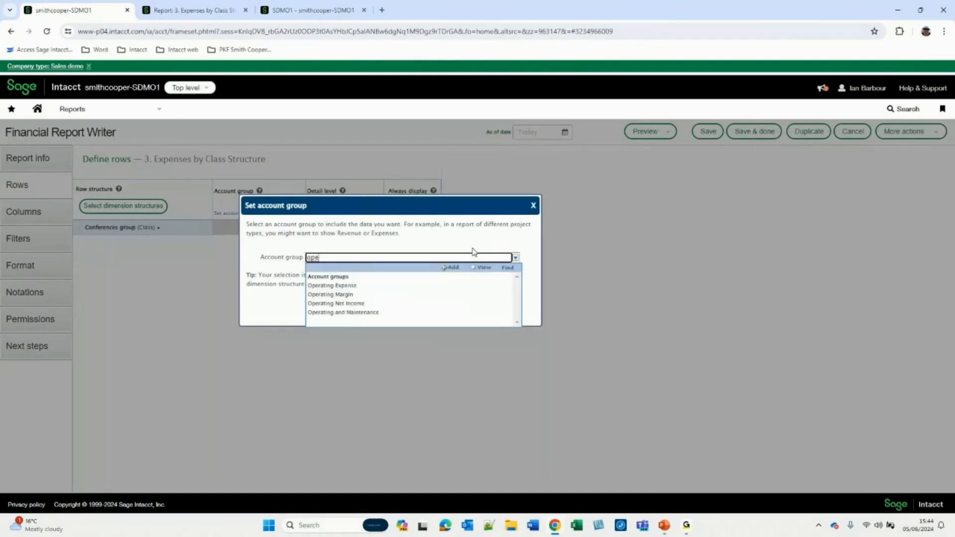
click(382, 287)
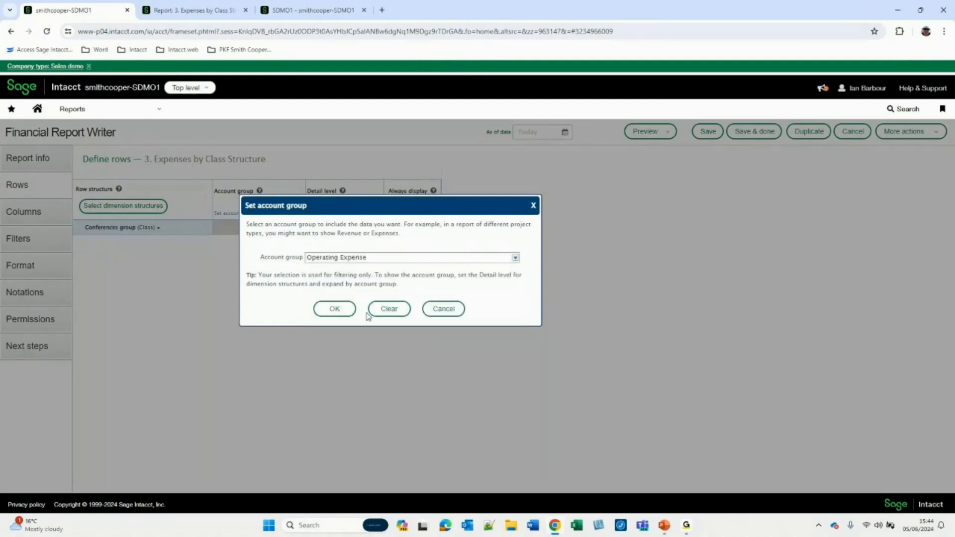
click(335, 309)
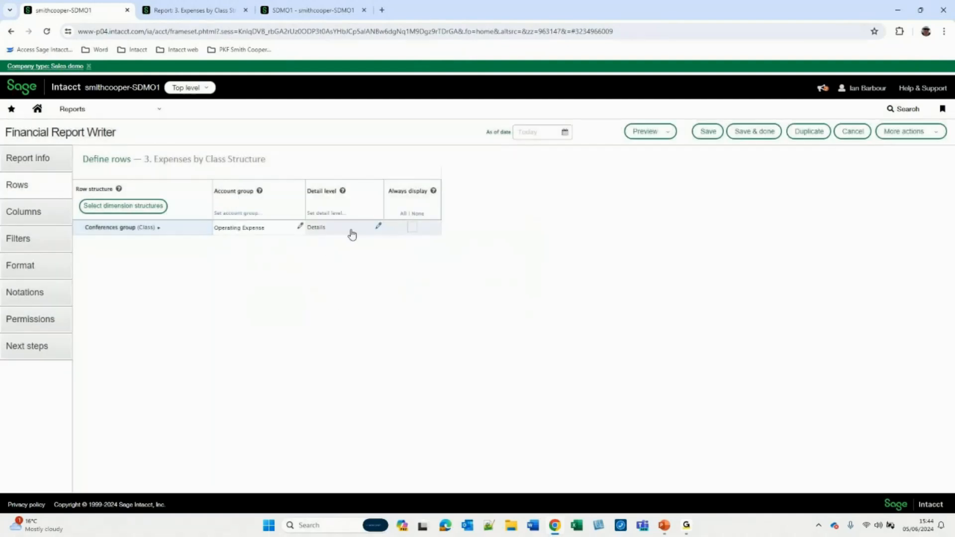
Set the Conferences group row's detail level to "Detail – Show members" without expanding by another dimension.
click(330, 234)
click(396, 258)
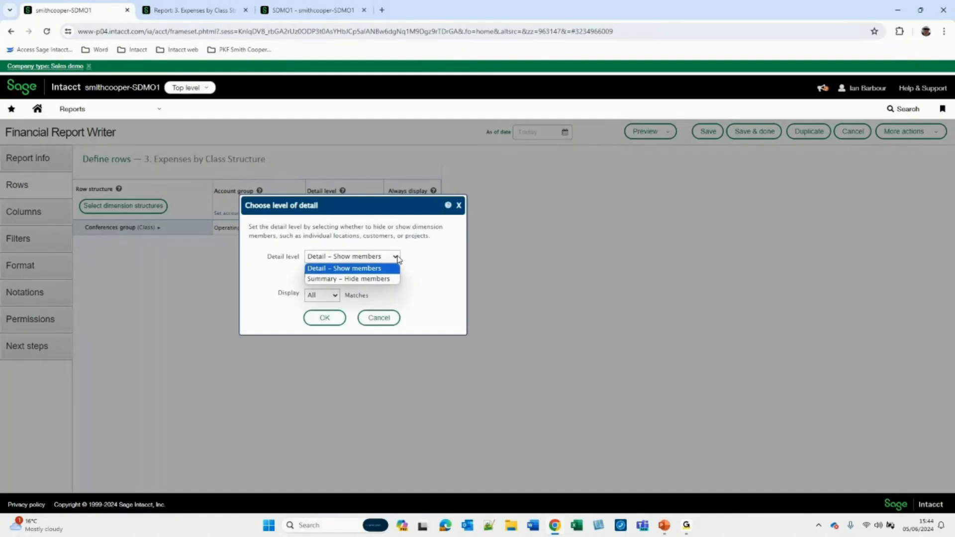
click(393, 268)
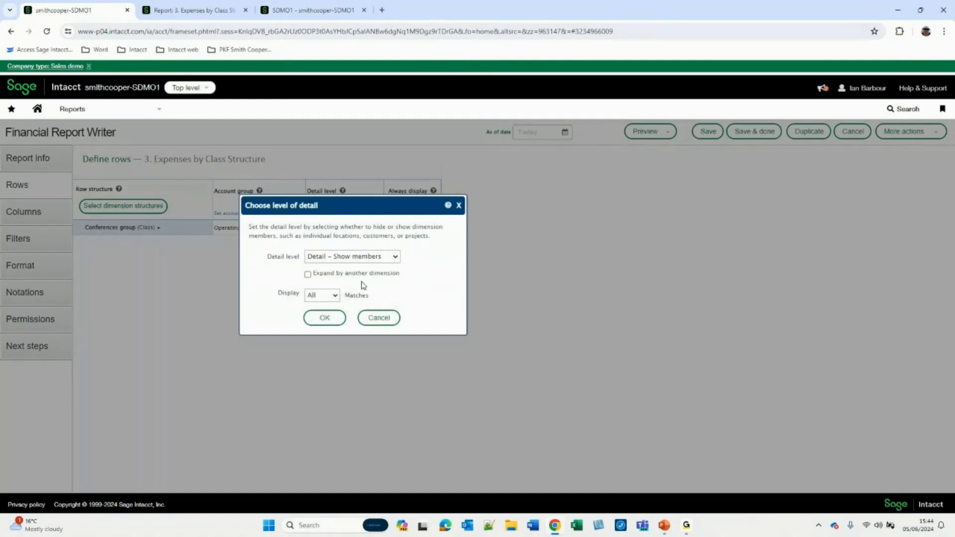
click(309, 275)
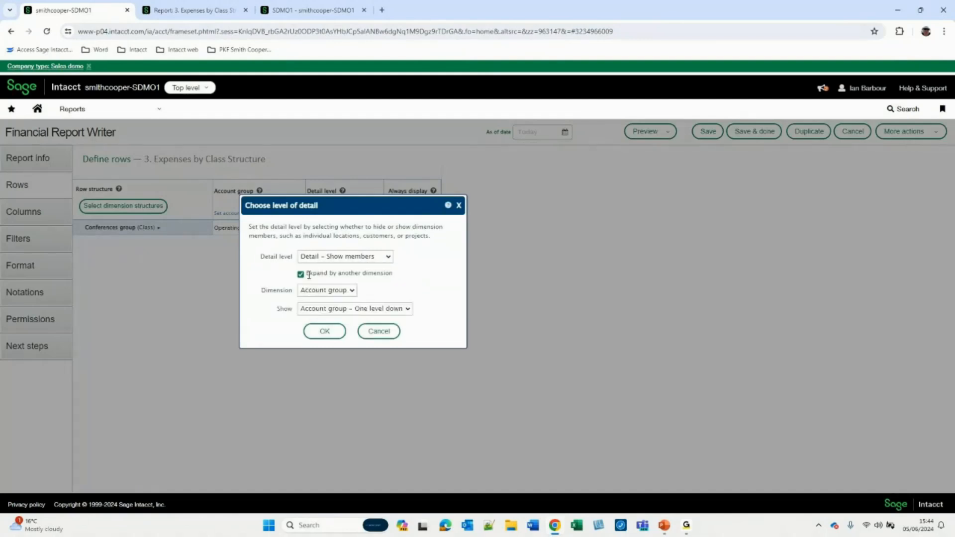
click(334, 294)
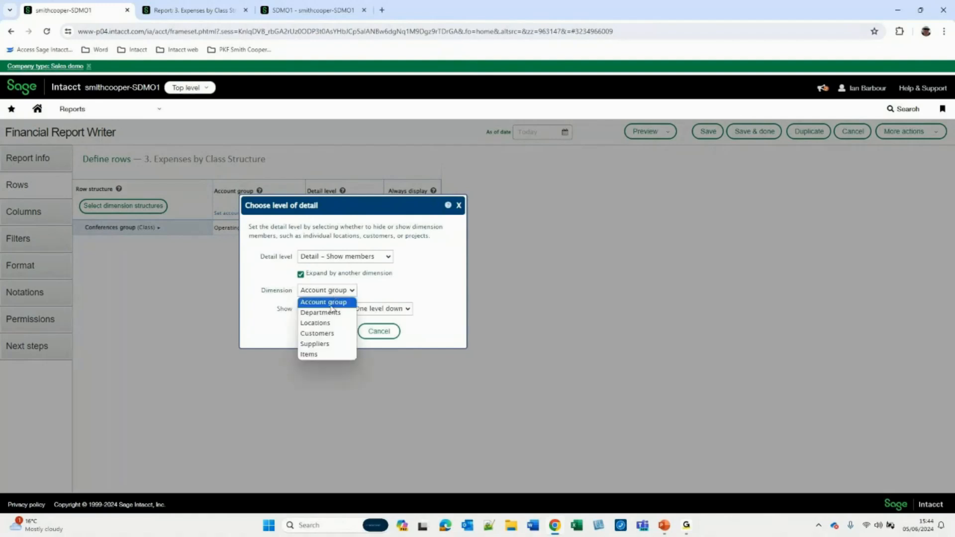
click(405, 277)
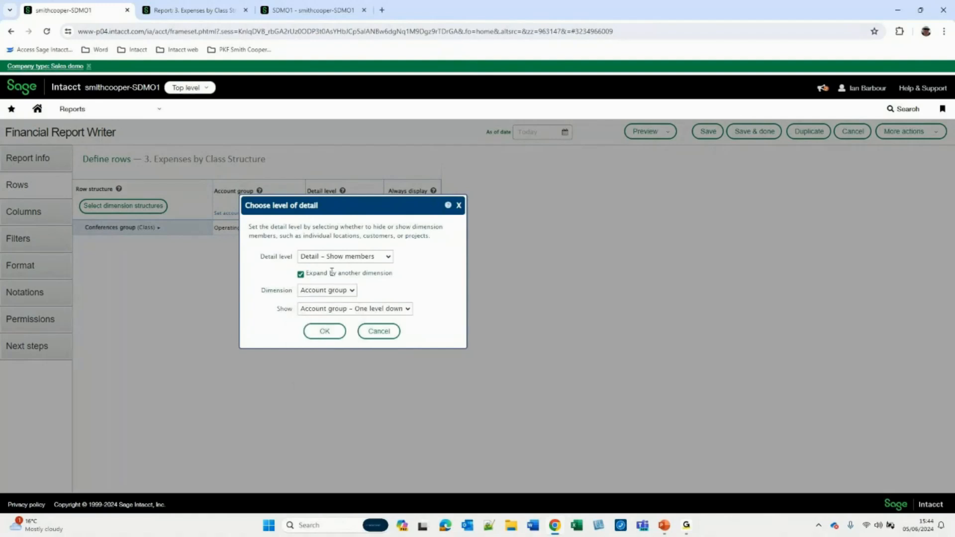
click(300, 274)
click(323, 318)
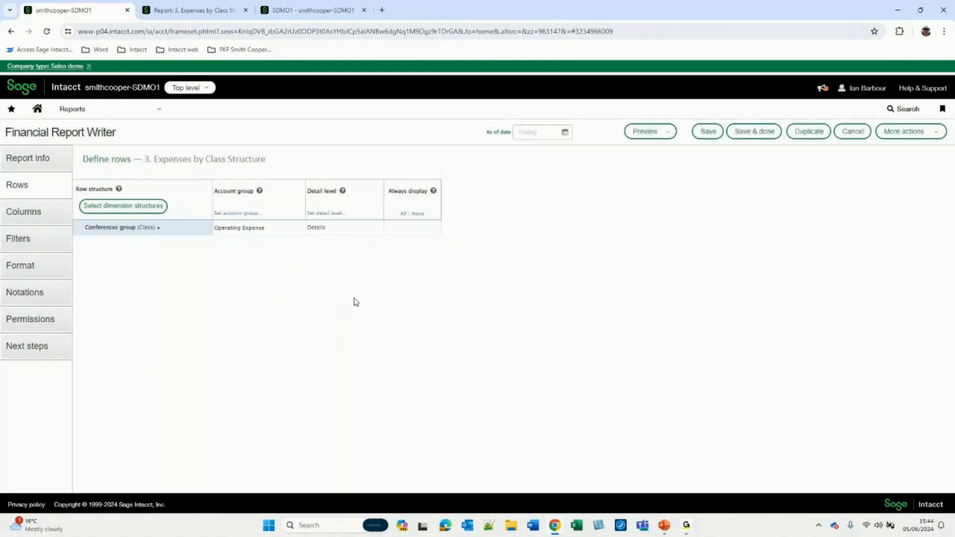
Review the report's rows and totals formatting, and preview the "3. Expenses by Class Structure" report.
click(21, 266)
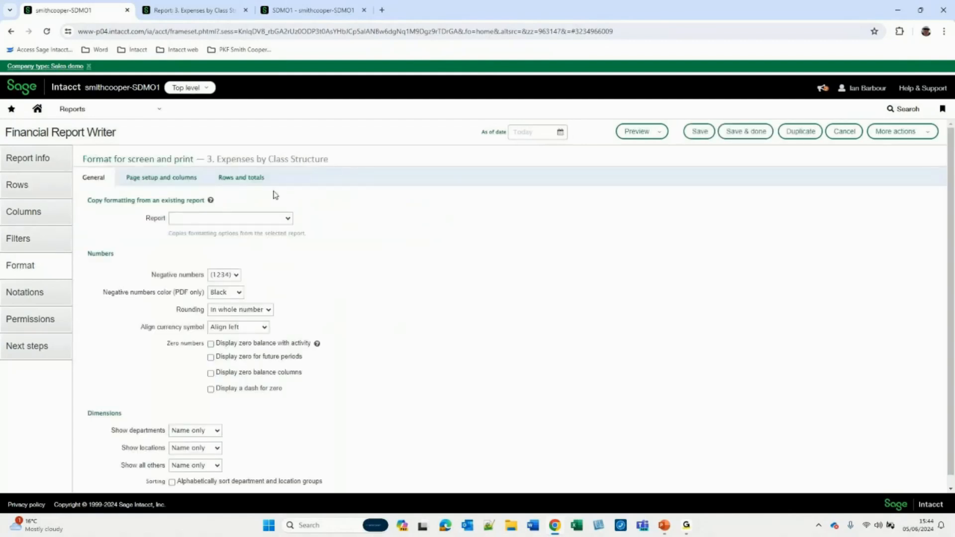
click(242, 181)
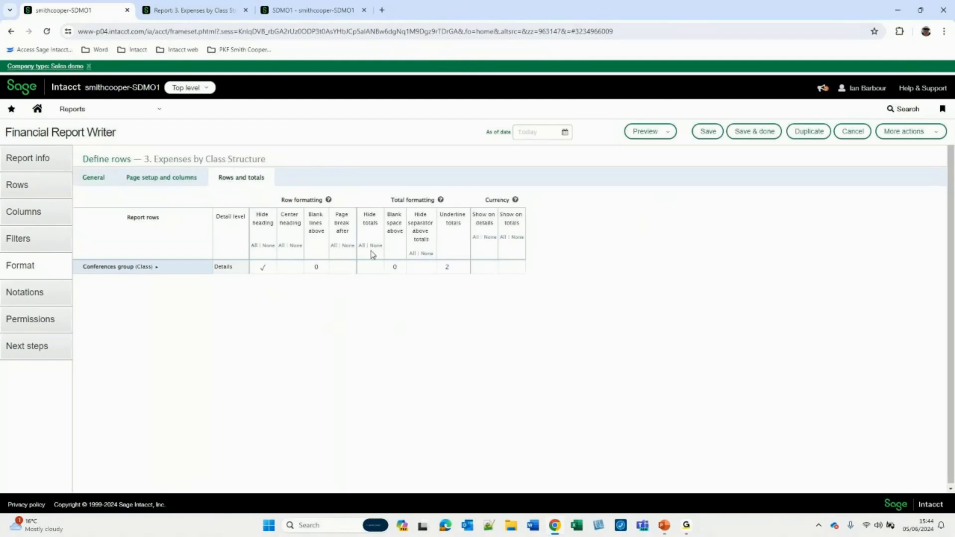
click(646, 132)
click(648, 151)
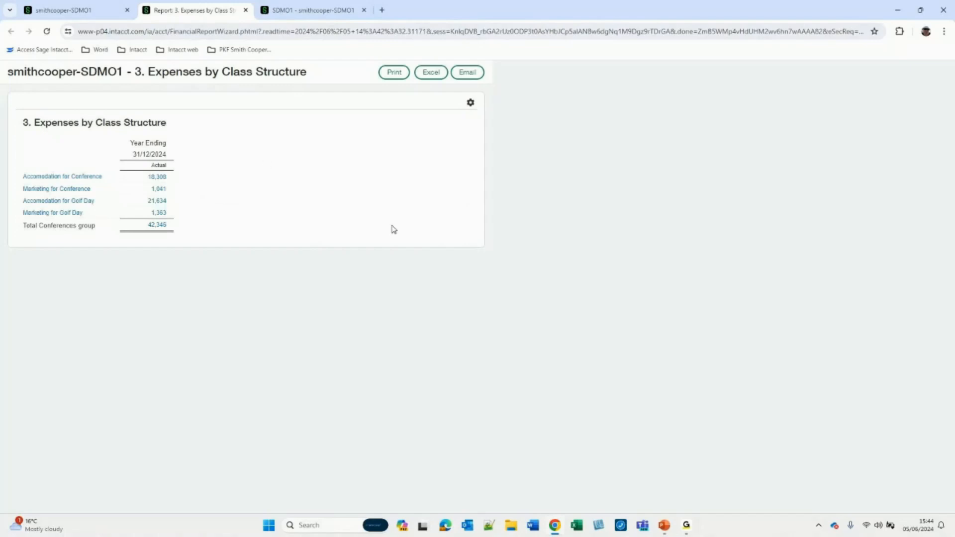
Switch to the "Supercharging Dimensions v1" presentation in PowerPoint.
key(alt+Tab)
key(Tab)
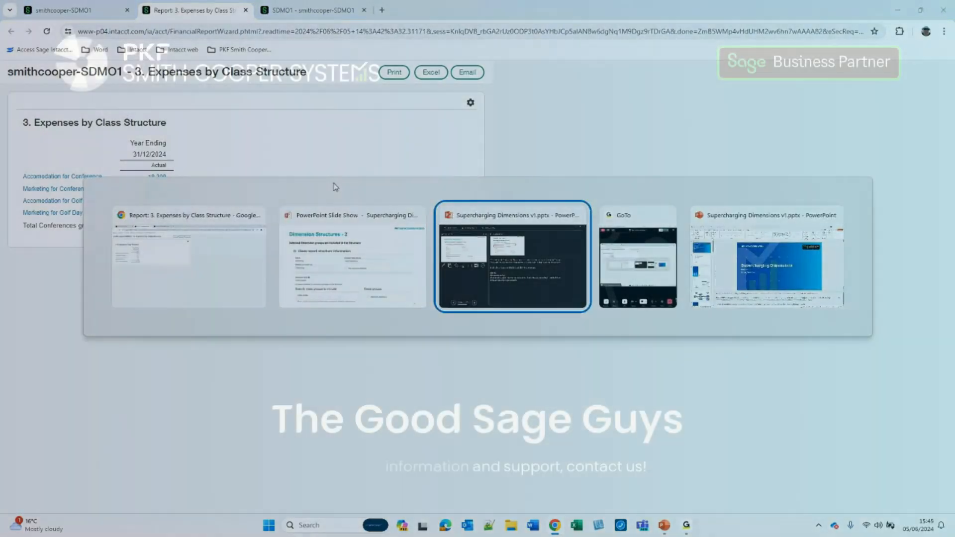